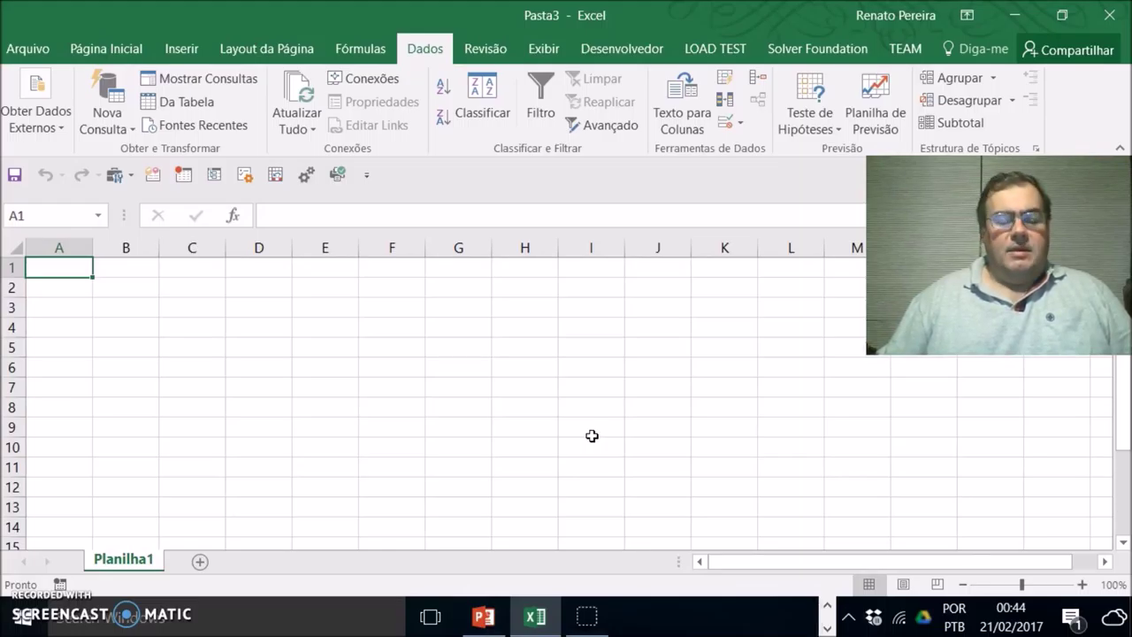
# Step: Enable the Solver add-in through Arquivo > Opções > Suplementos and confirm it appears on the Dados tab
pyautogui.click(32, 51)
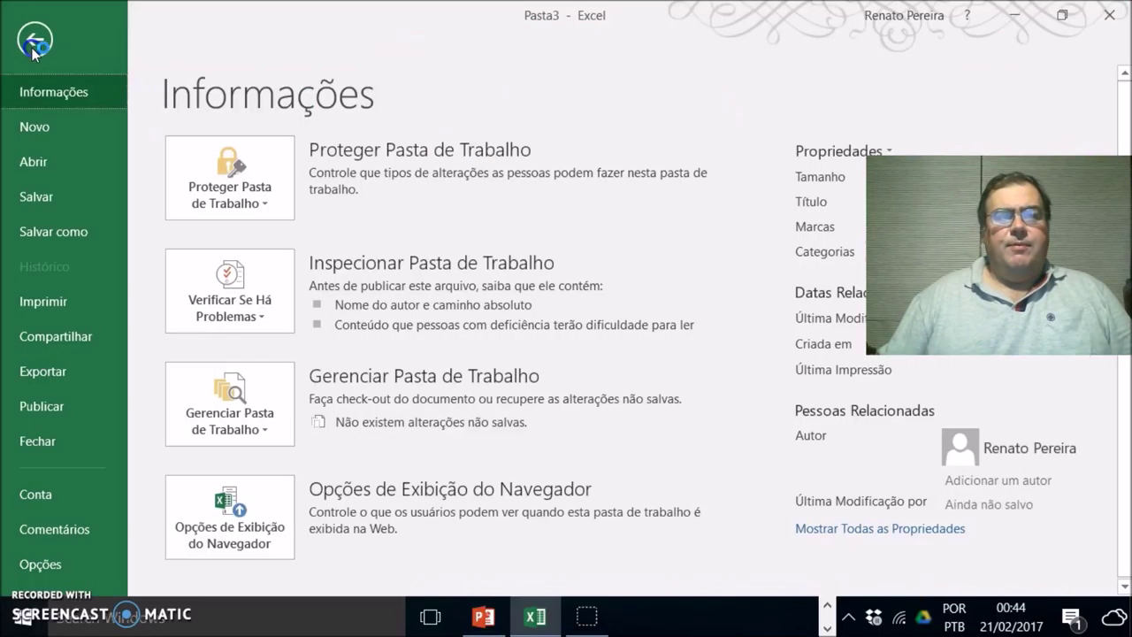
pyautogui.click(40, 562)
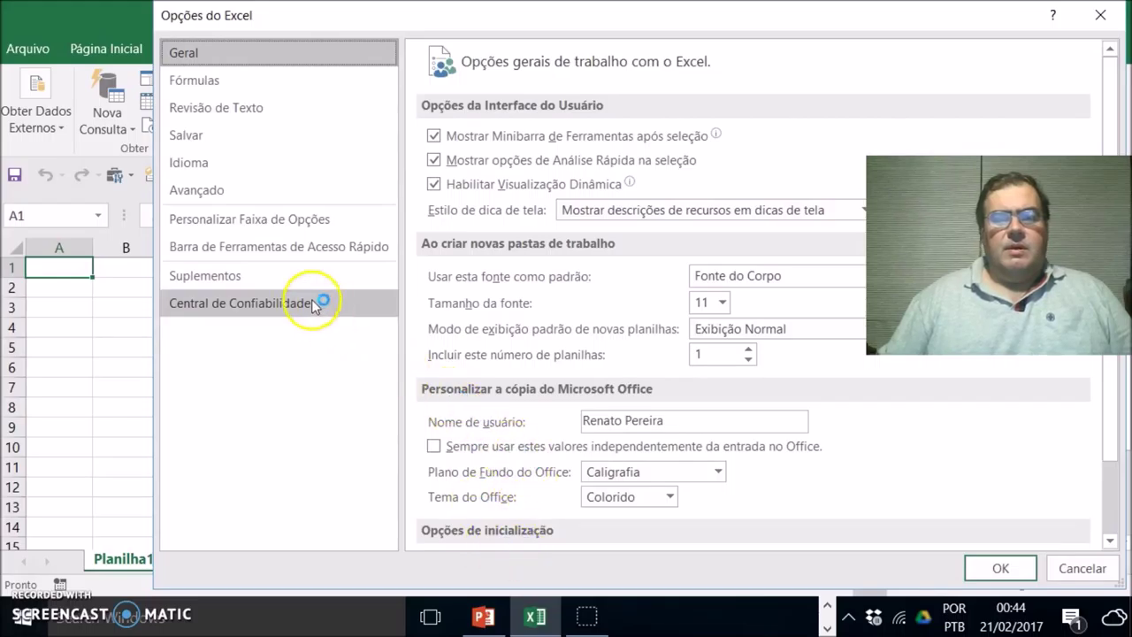
pyautogui.click(231, 278)
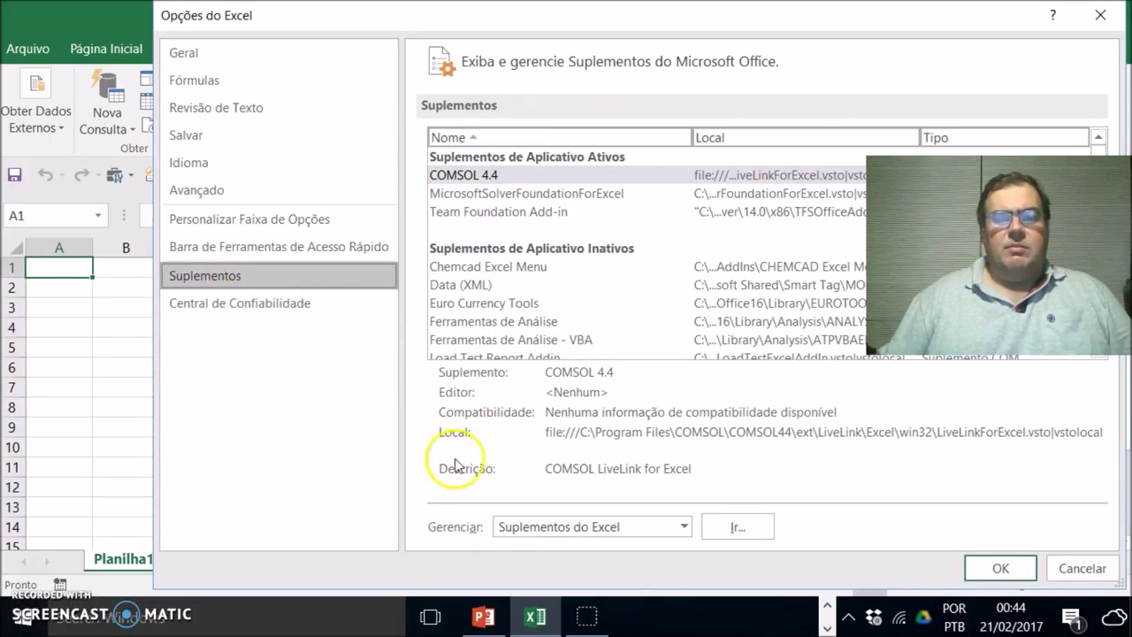
pyautogui.click(738, 527)
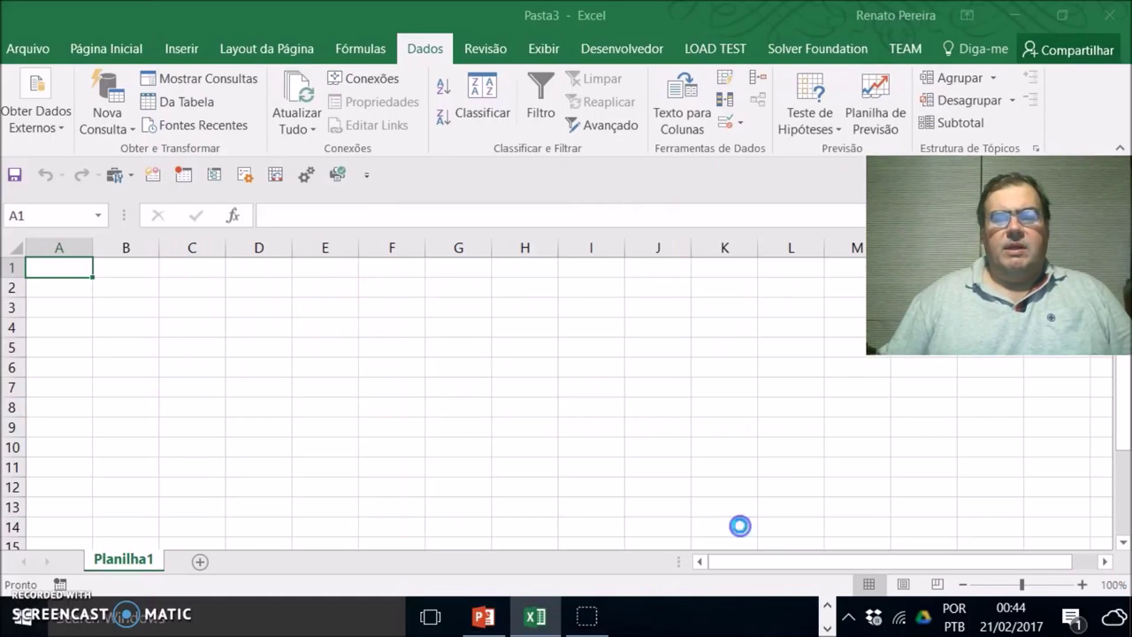
pyautogui.click(454, 222)
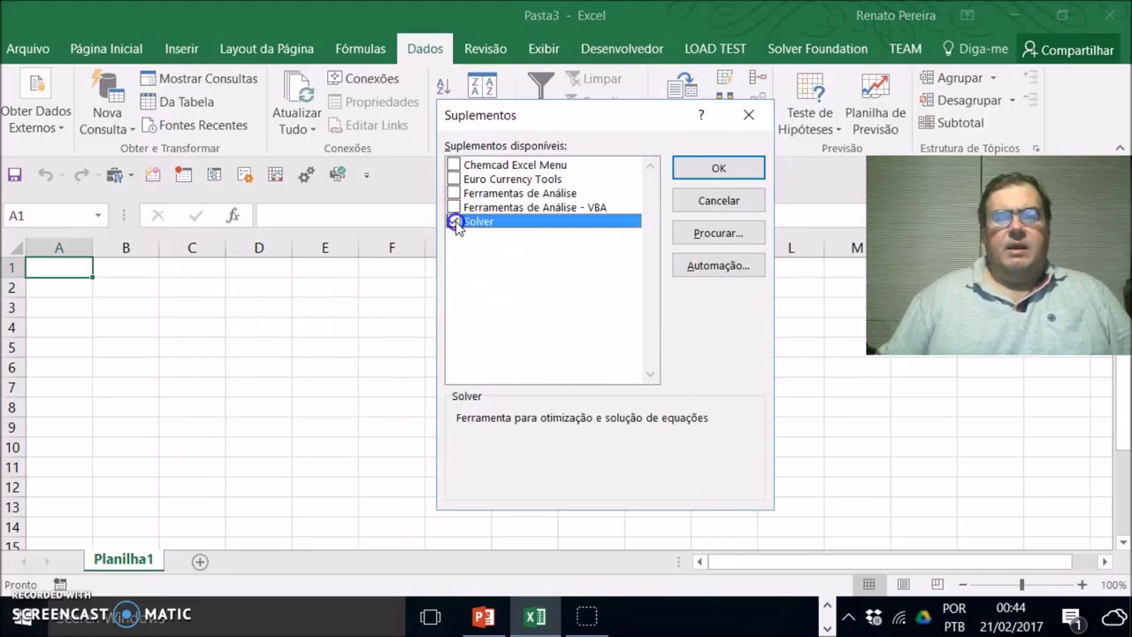
pyautogui.click(712, 168)
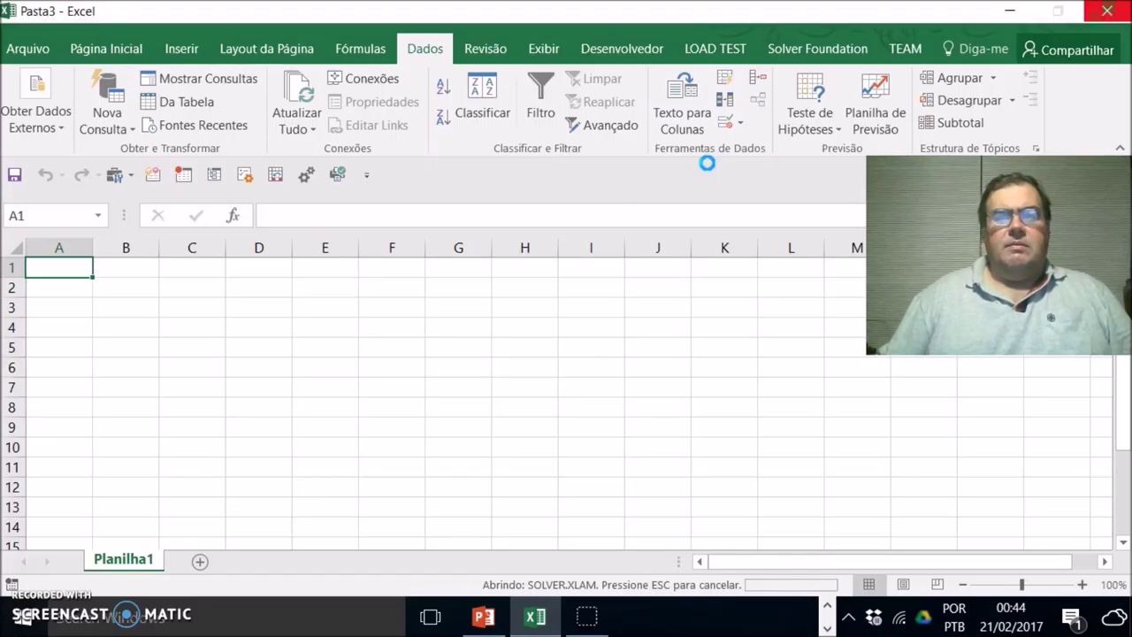
pyautogui.click(450, 118)
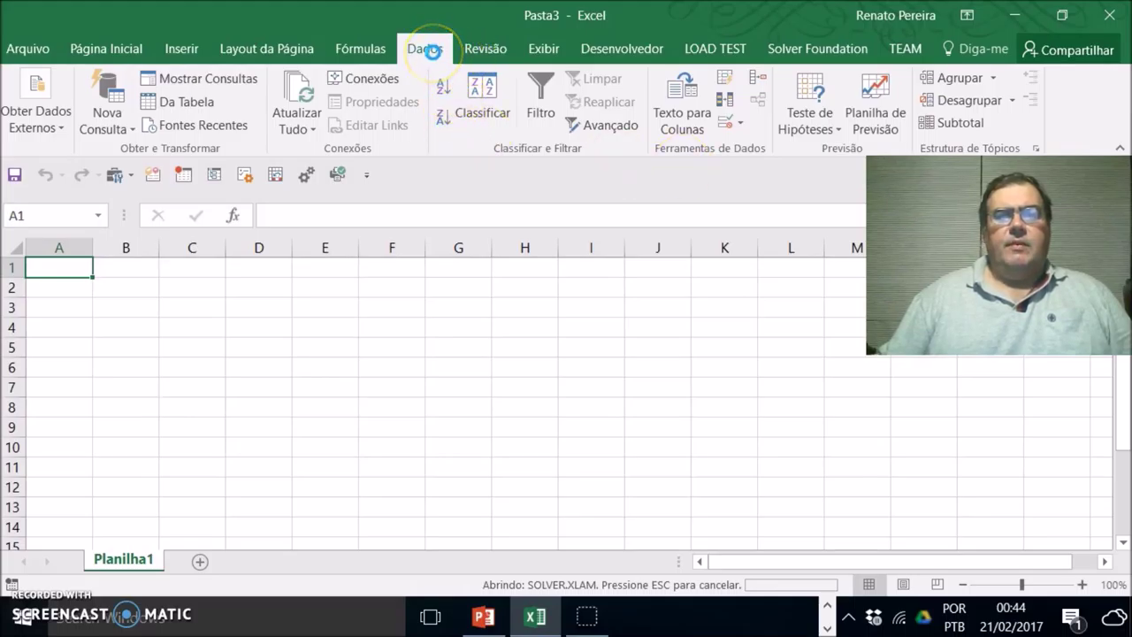
pyautogui.click(1023, 77)
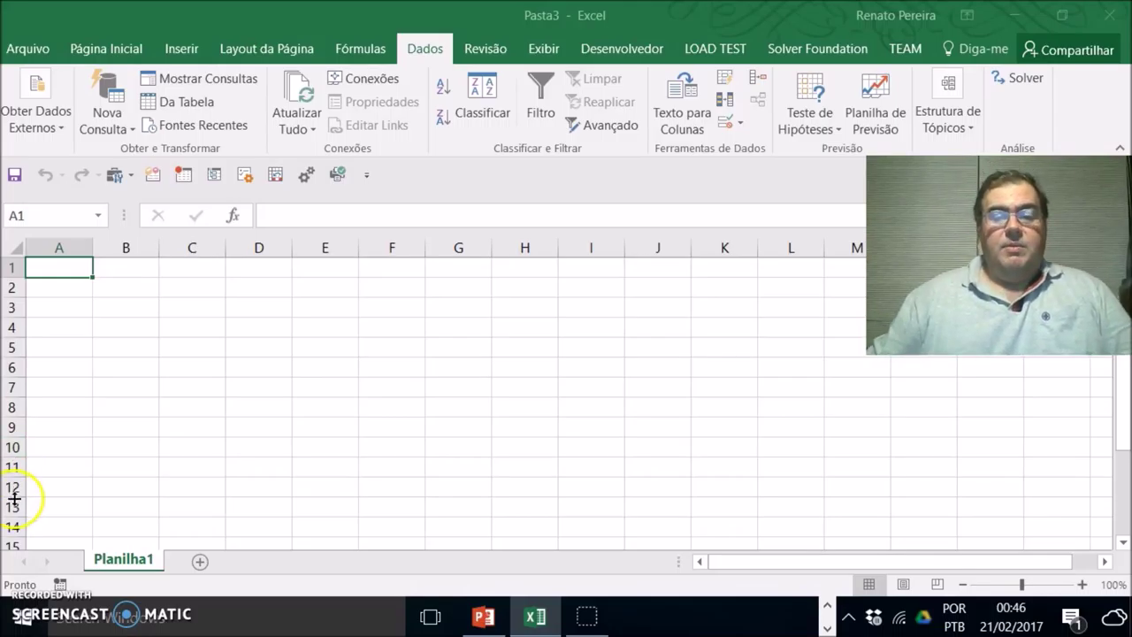
pyautogui.click(827, 628)
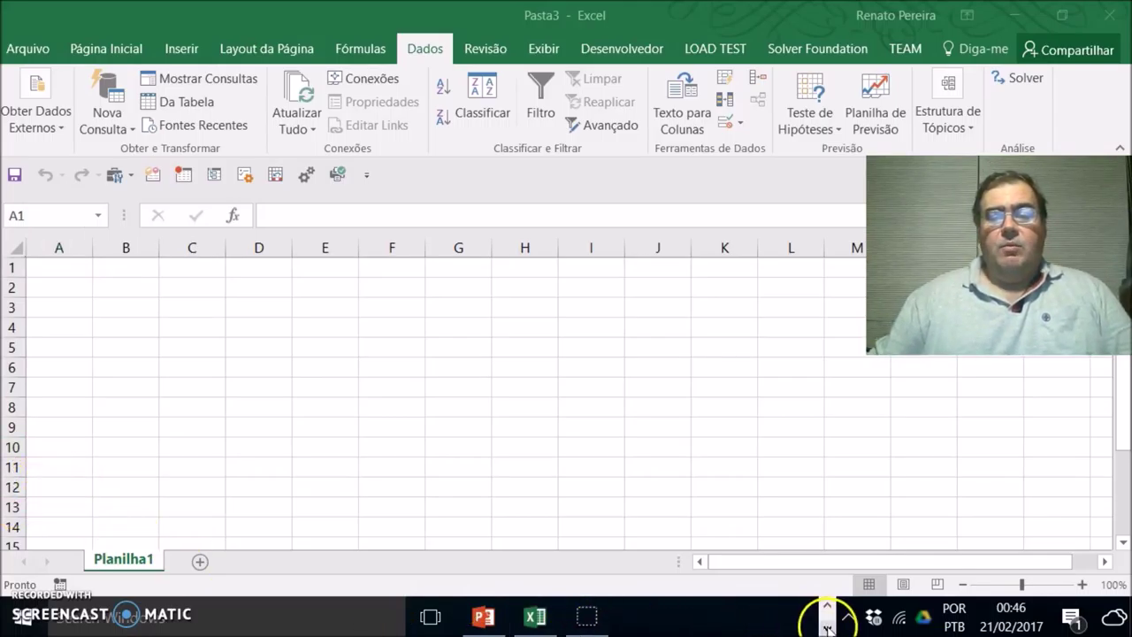
# Step: Bring up Chrome's Rosenbrock function Wikipedia article and scroll to its formula
pyautogui.click(827, 628)
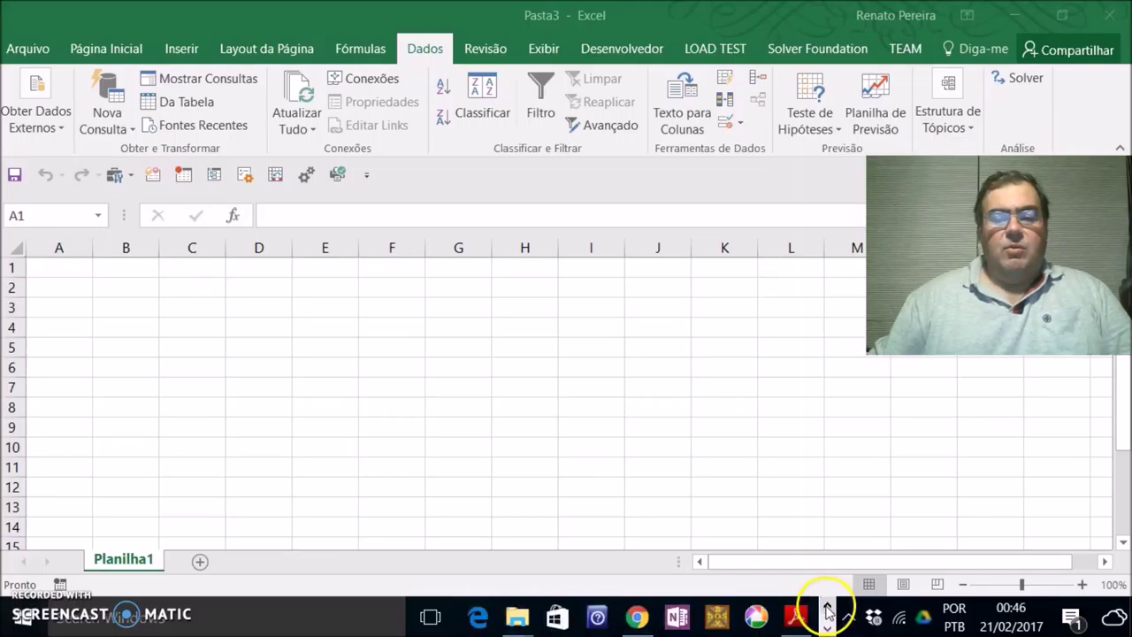
pyautogui.moveTo(639, 618)
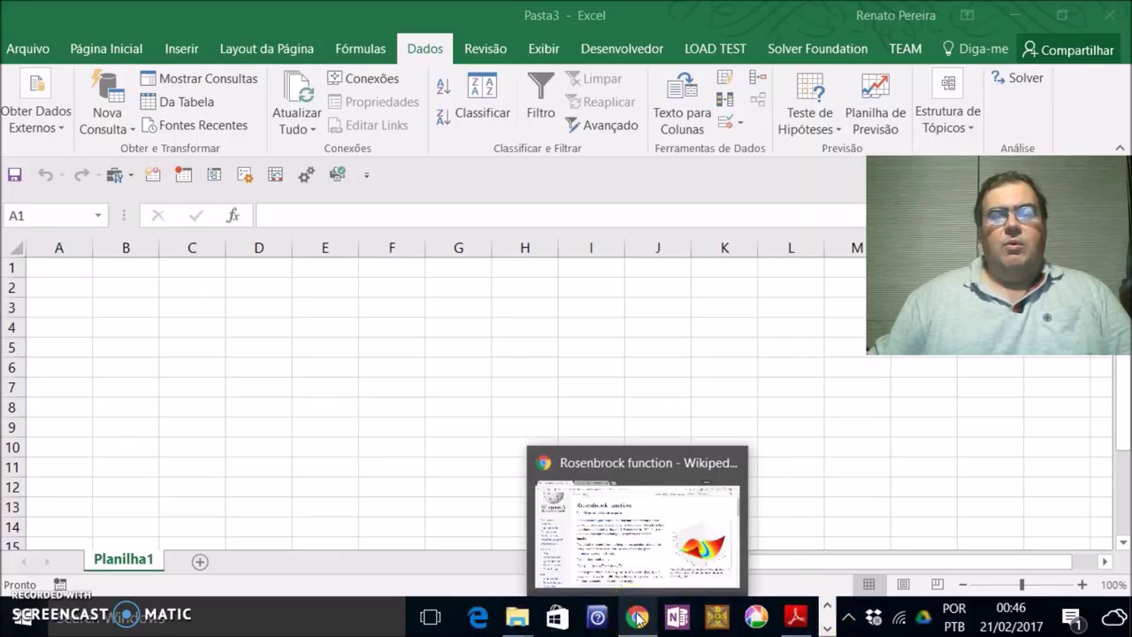
pyautogui.click(638, 618)
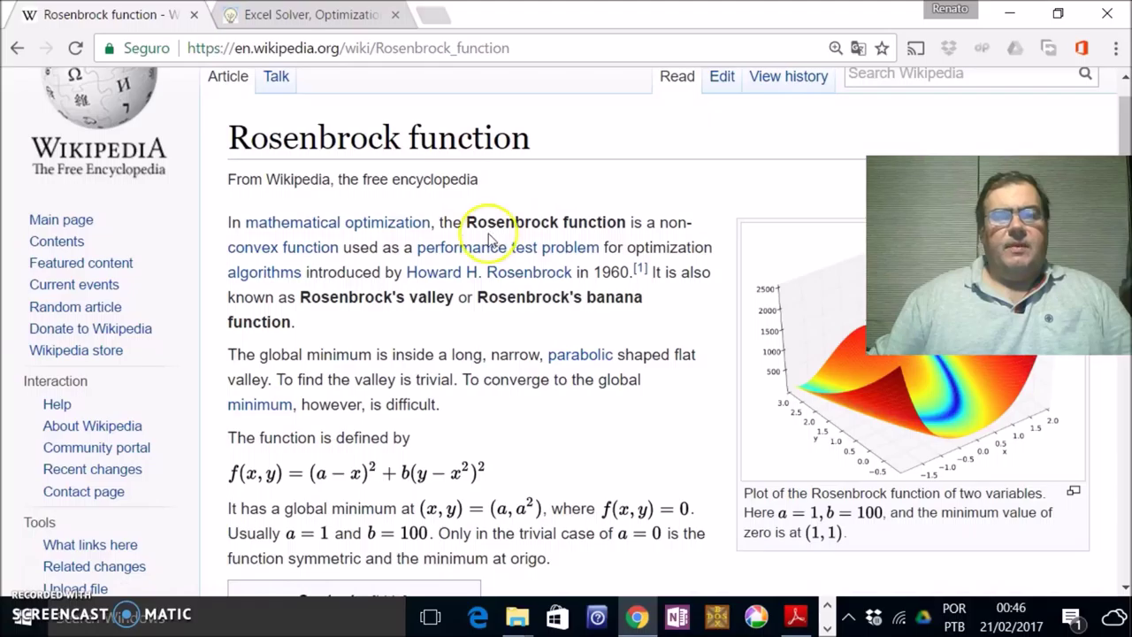
pyautogui.scroll(-1, 485, 350)
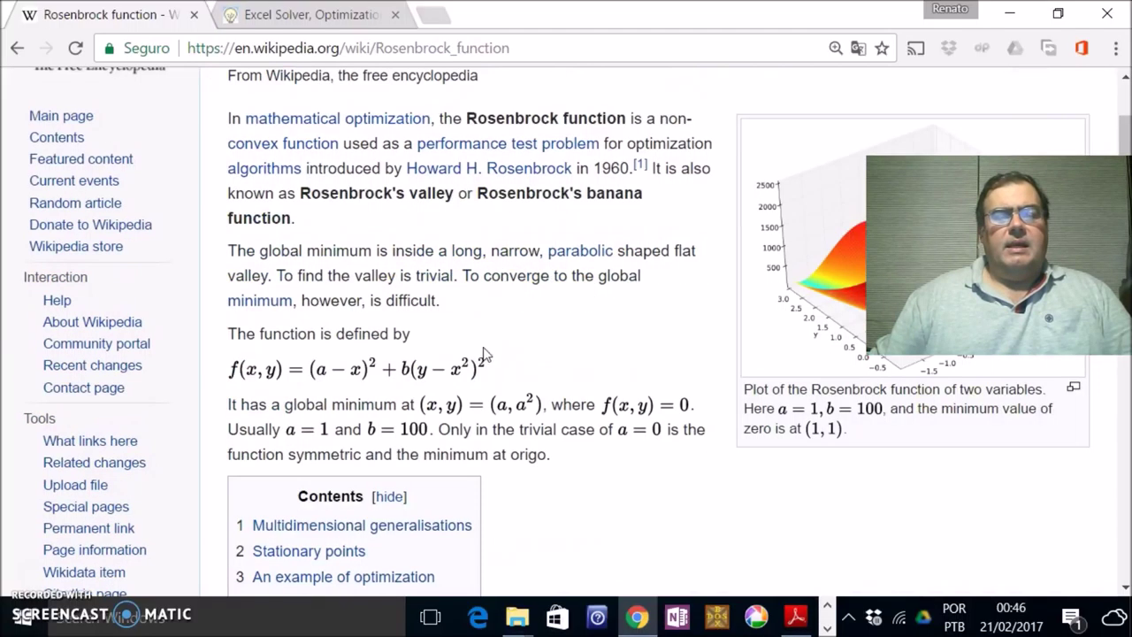
pyautogui.scroll(-1, 485, 352)
pyautogui.scroll(1, 484, 349)
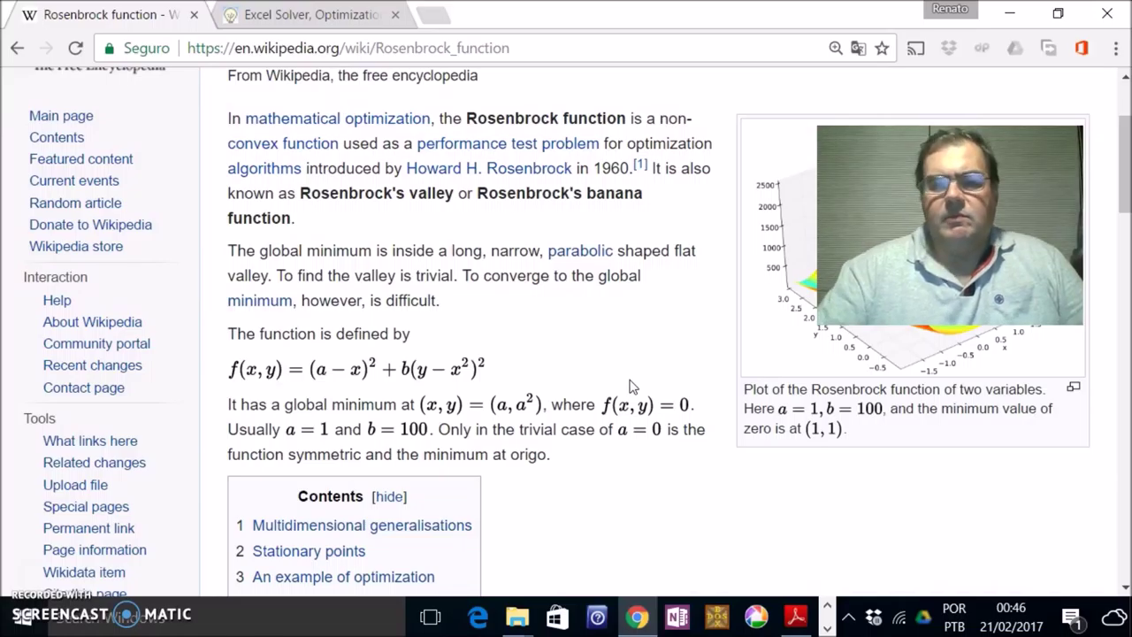
pyautogui.click(2, 493)
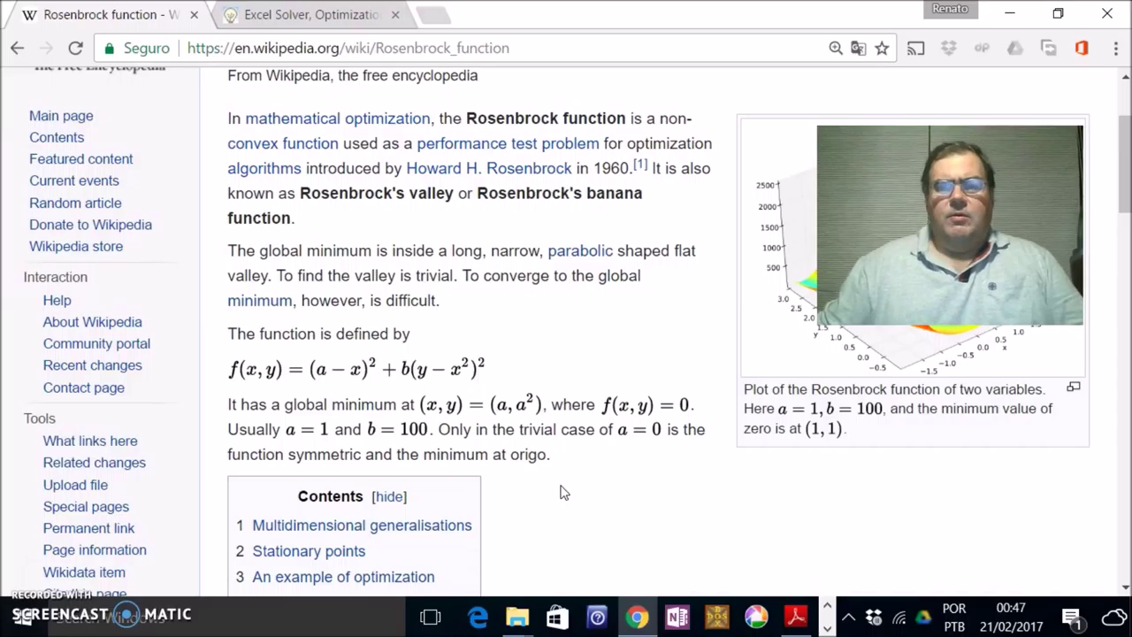
# Step: Review the Rosenbrock article, then minimize Chrome to return to the Pasta3 workbook
pyautogui.scroll(-2, 537, 449)
pyautogui.scroll(-7, 542, 452)
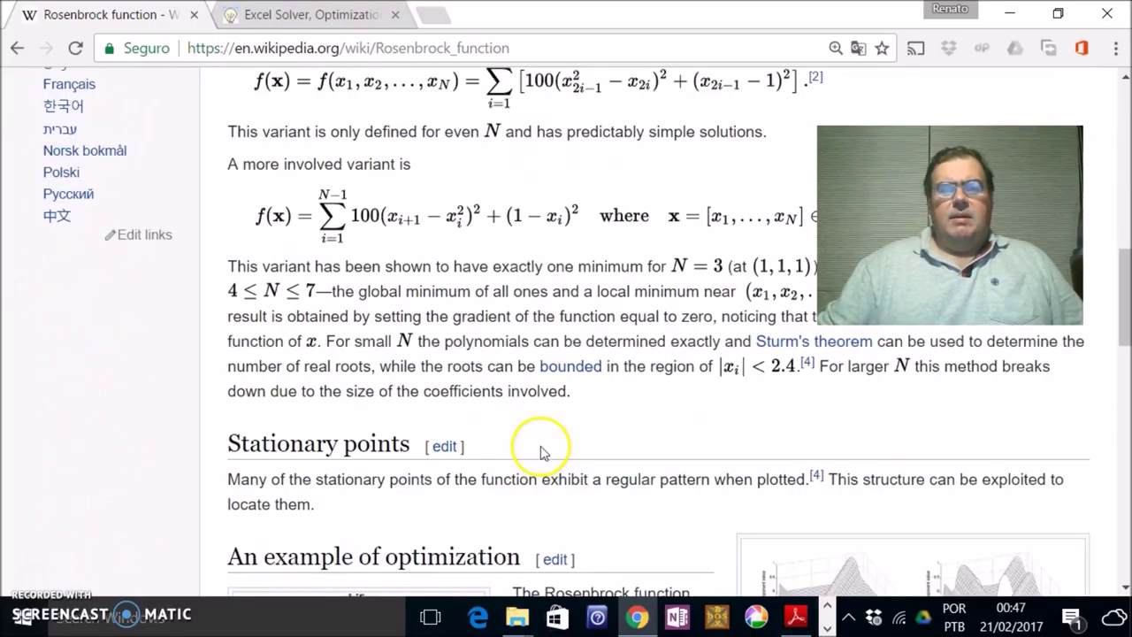
pyautogui.scroll(1, 539, 450)
pyautogui.scroll(1, 540, 450)
pyautogui.scroll(2, 447, 250)
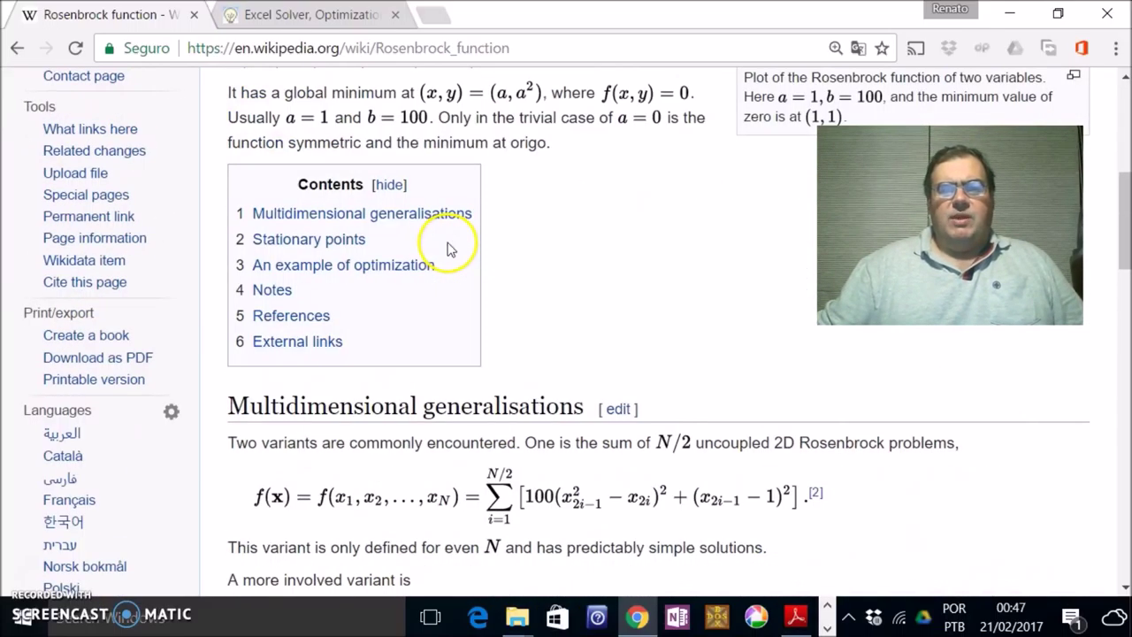
pyautogui.scroll(5, 446, 250)
pyautogui.scroll(-2, 446, 252)
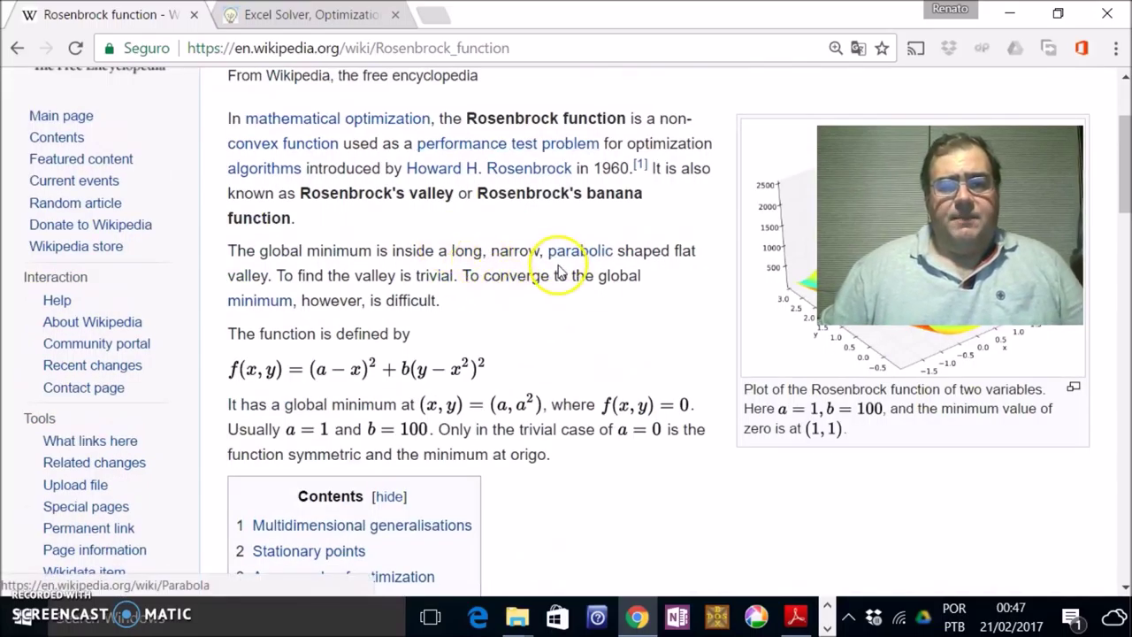
pyautogui.scroll(-1, 599, 366)
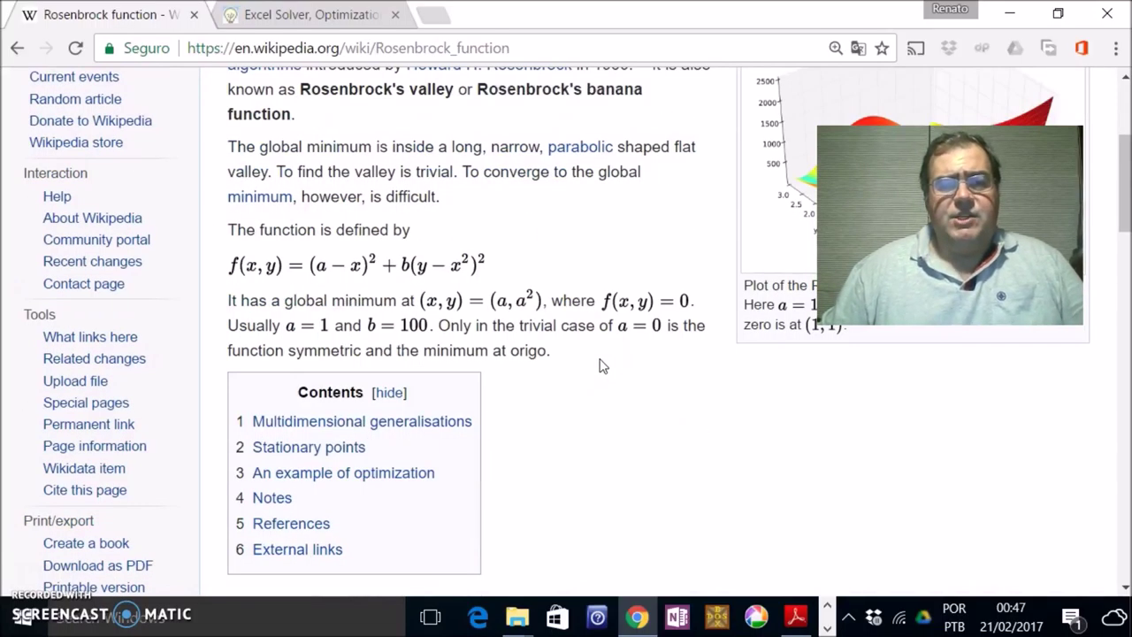
pyautogui.scroll(1, 599, 365)
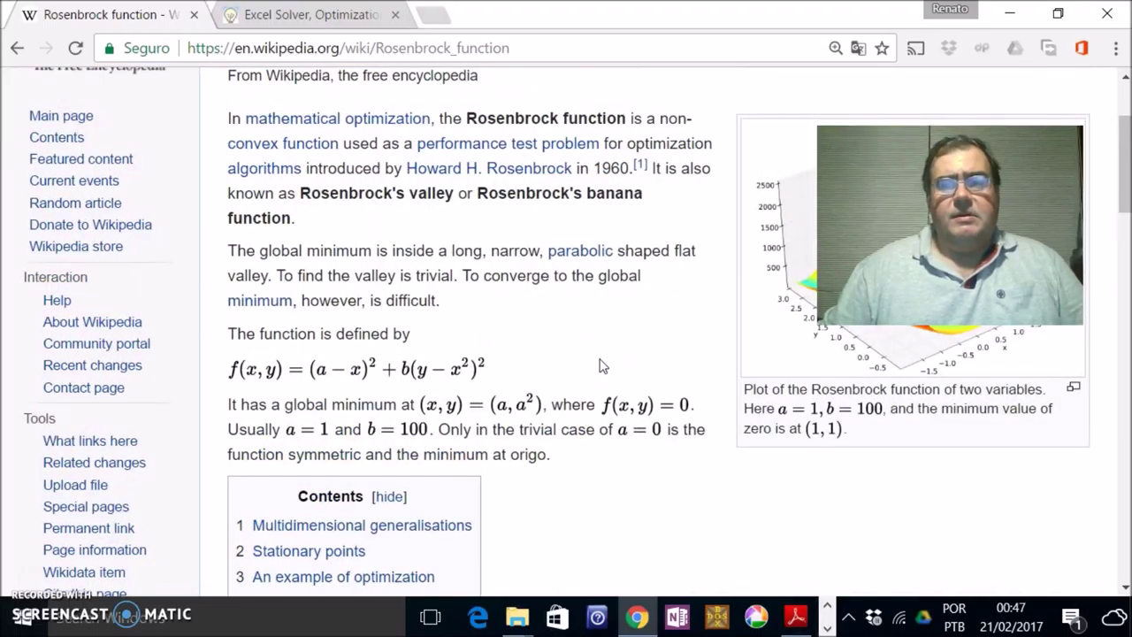
pyautogui.click(1009, 13)
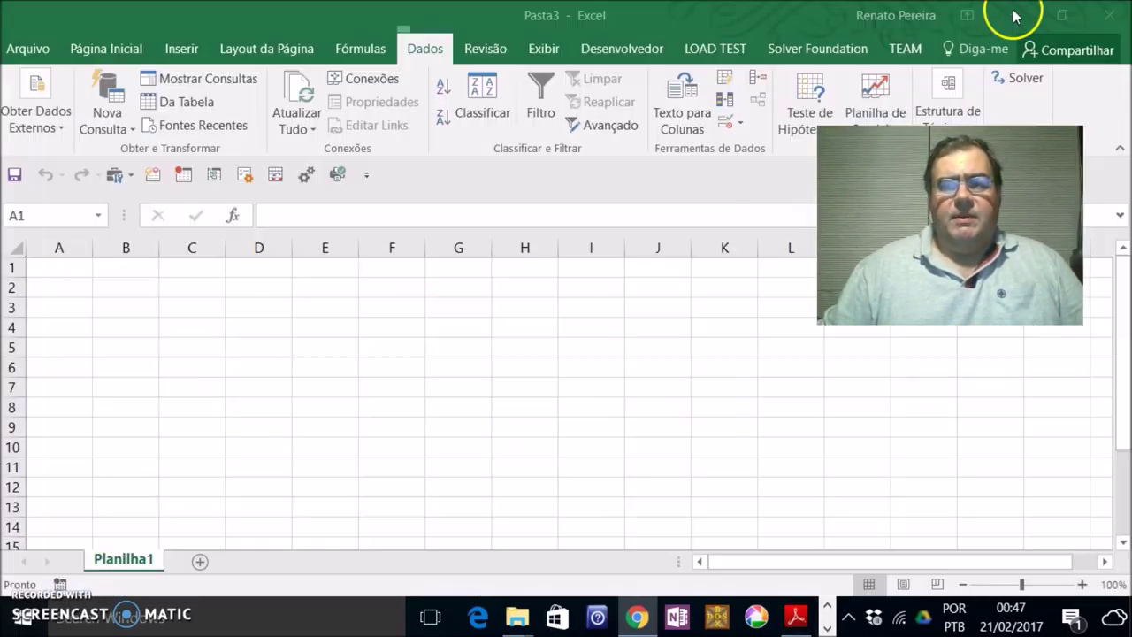
# Step: Enter headings X, Y, Z in A1:C1 and starting values 100 and 1000 in A2 and B2
pyautogui.click(71, 267)
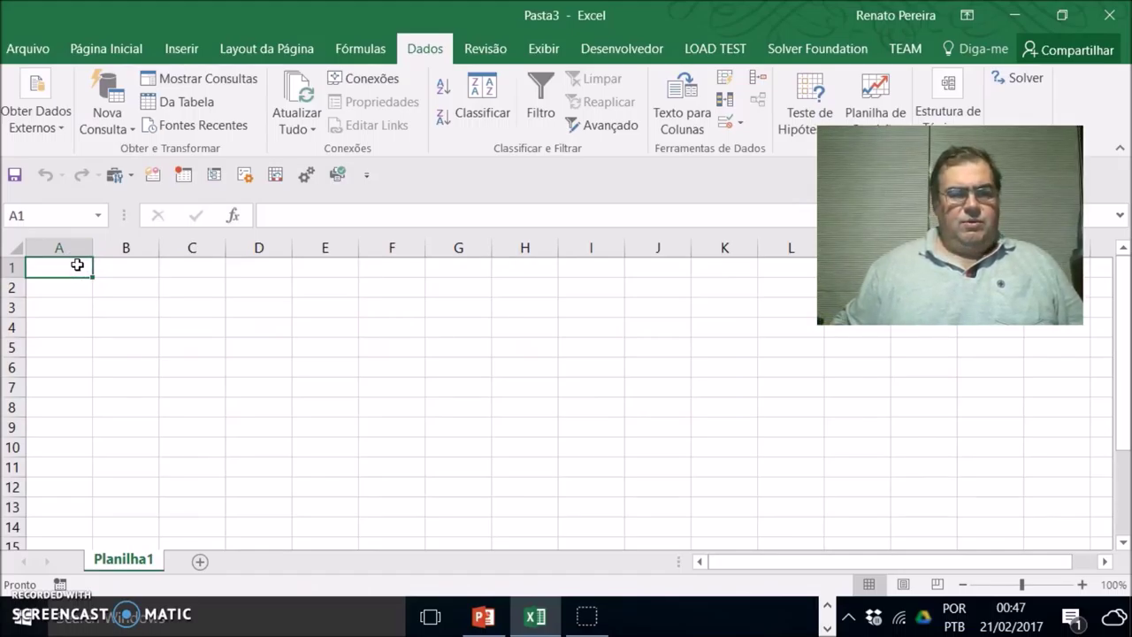
pyautogui.write('x')
pyautogui.press('Tab')
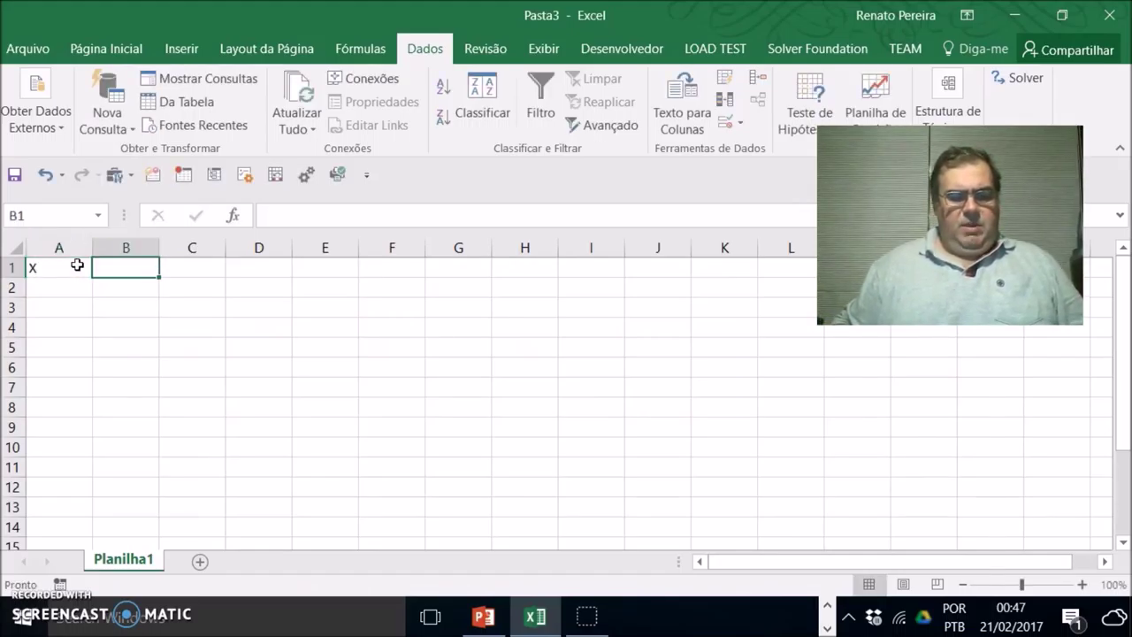
pyautogui.write('Y')
pyautogui.press('Tab')
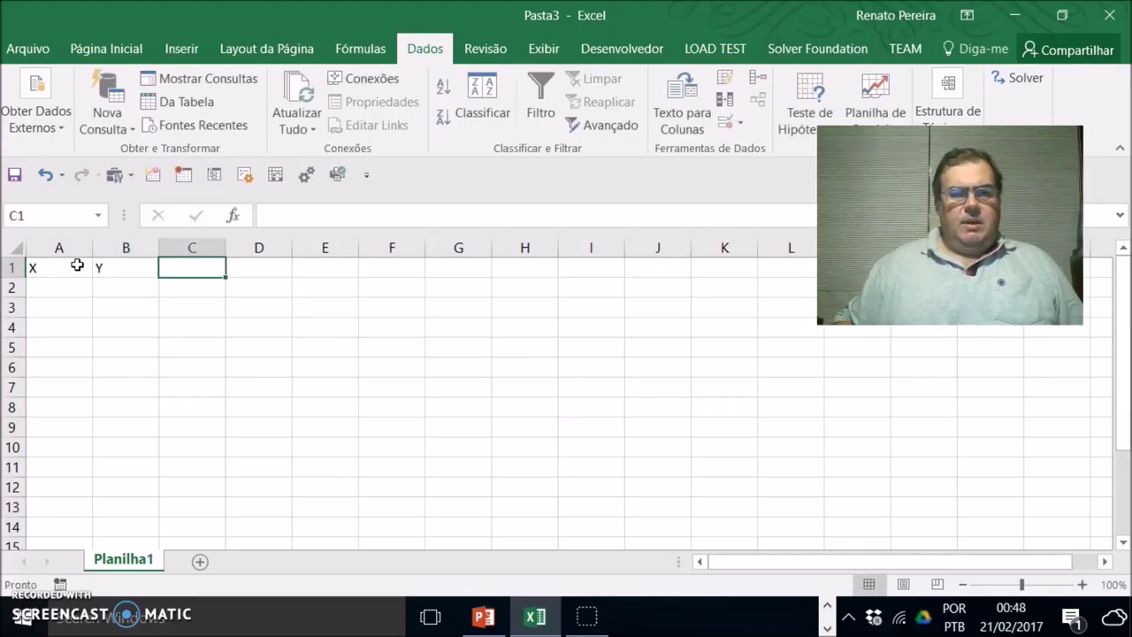
pyautogui.write('Z')
pyautogui.press('Return')
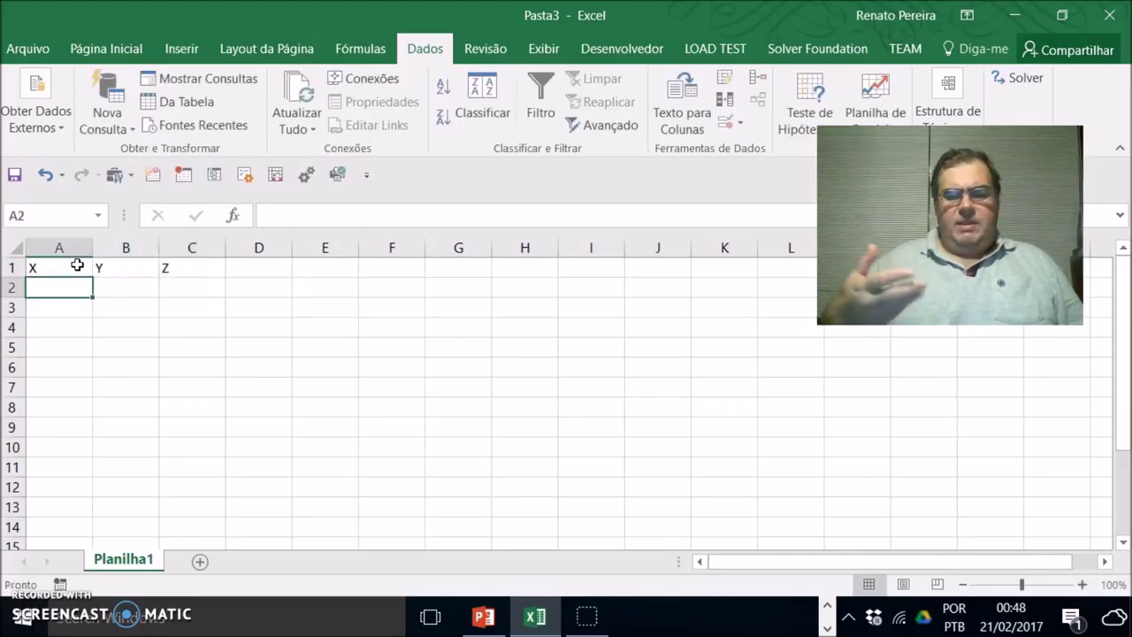
pyautogui.write('100')
pyautogui.press('Tab')
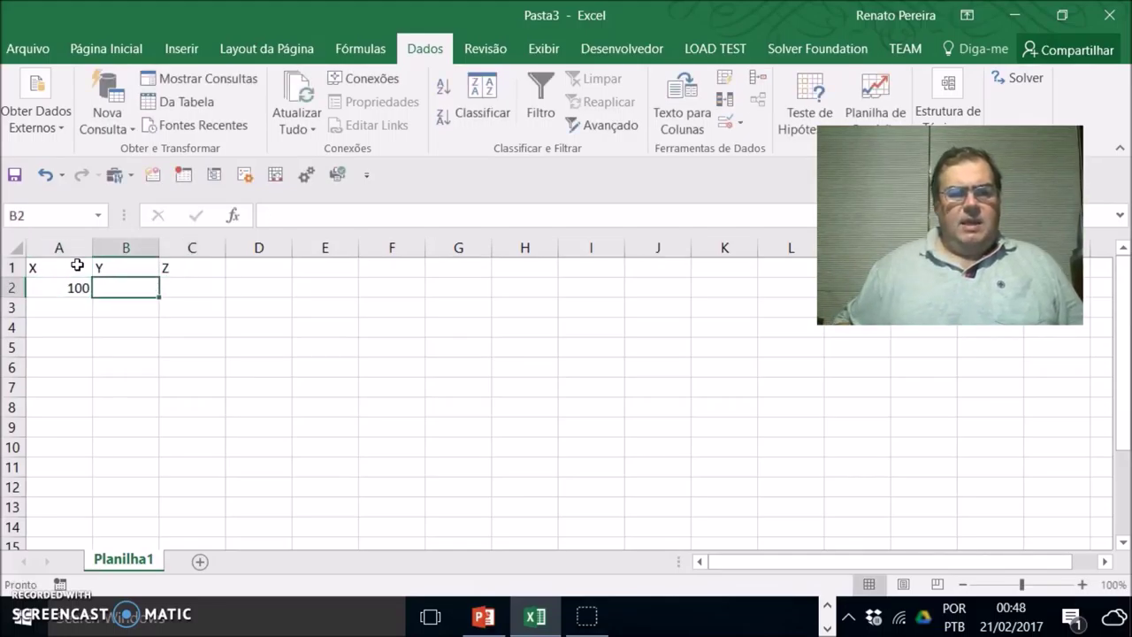
pyautogui.write('1000')
pyautogui.press('Tab')
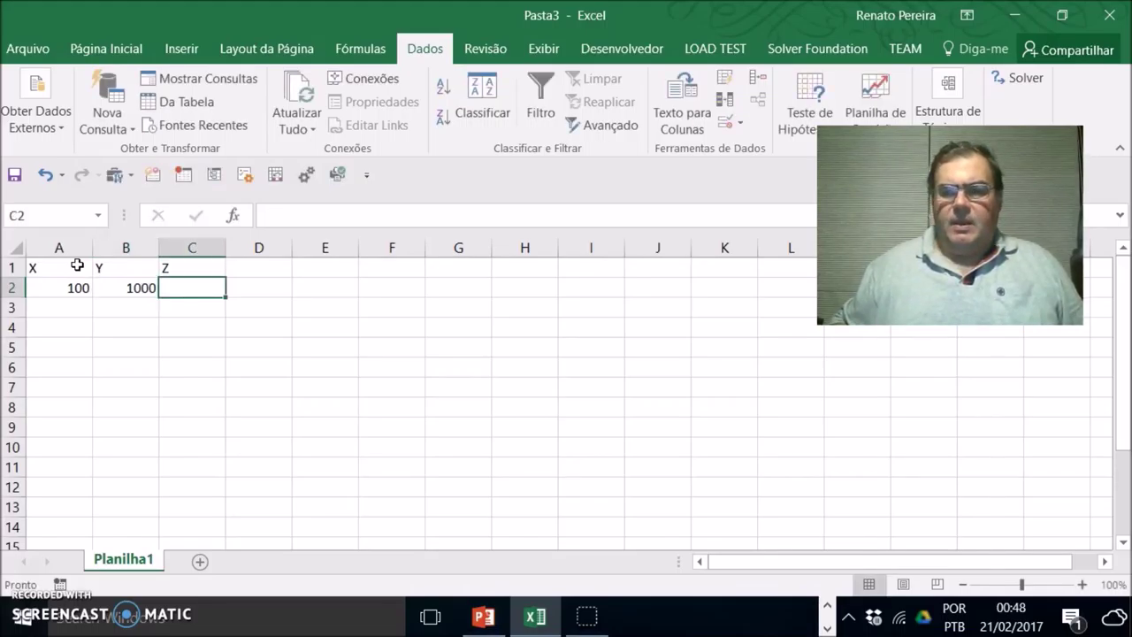
# Step: Enter the Z formula =(1-A2)^2+(B2-A2^2) in C2
pyautogui.write('=')
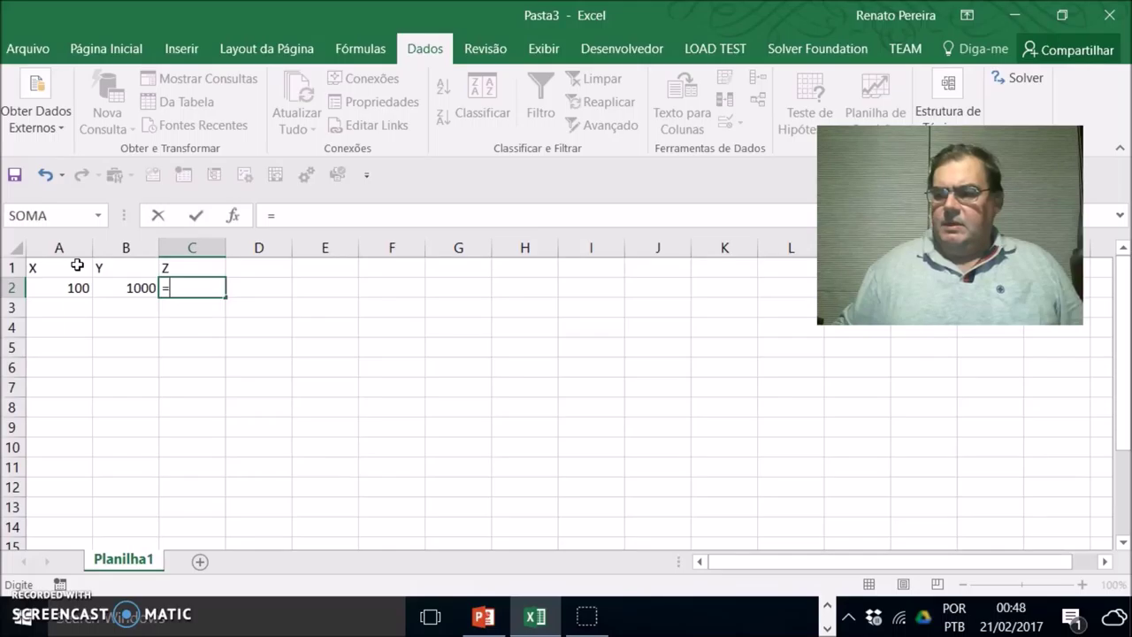
pyautogui.write('(1-')
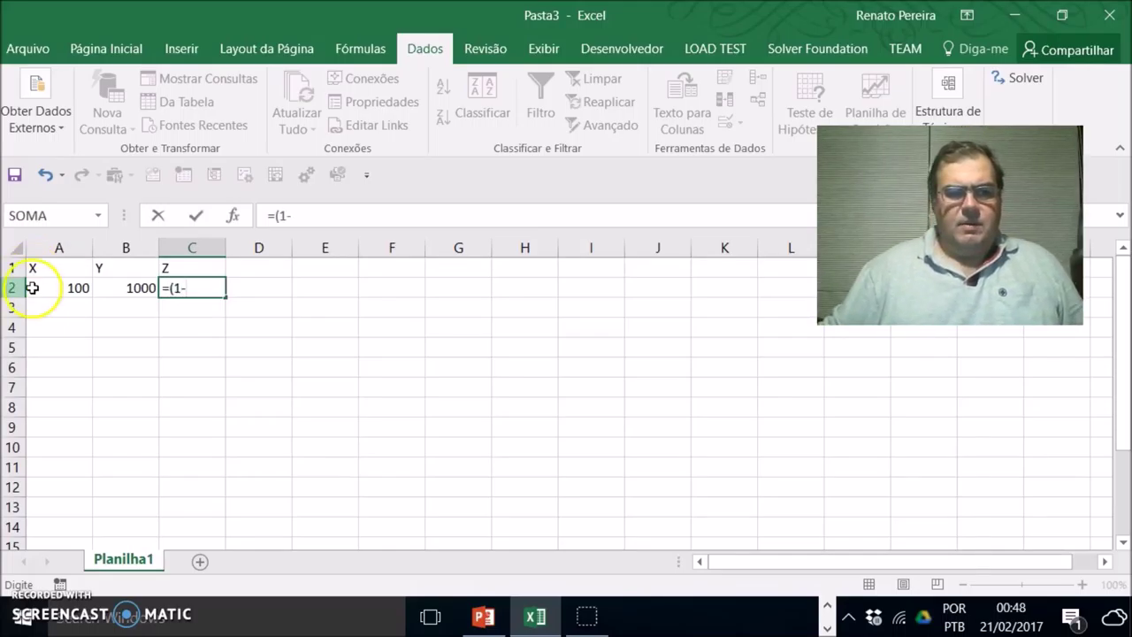
pyautogui.click(70, 289)
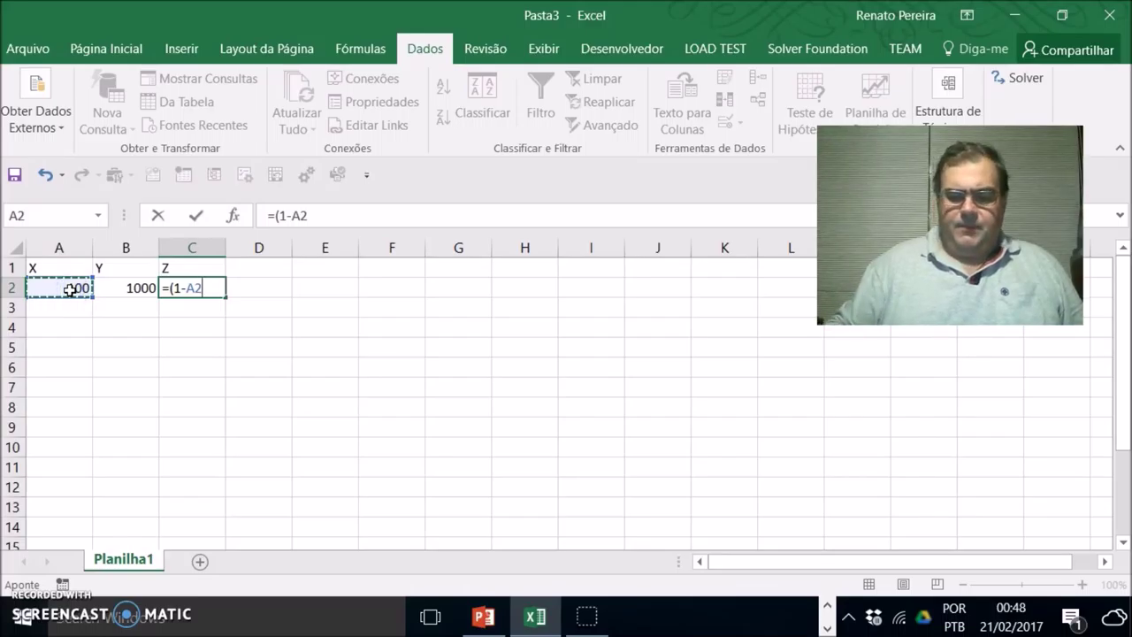
pyautogui.click(133, 288)
pyautogui.write('-')
pyautogui.click(75, 289)
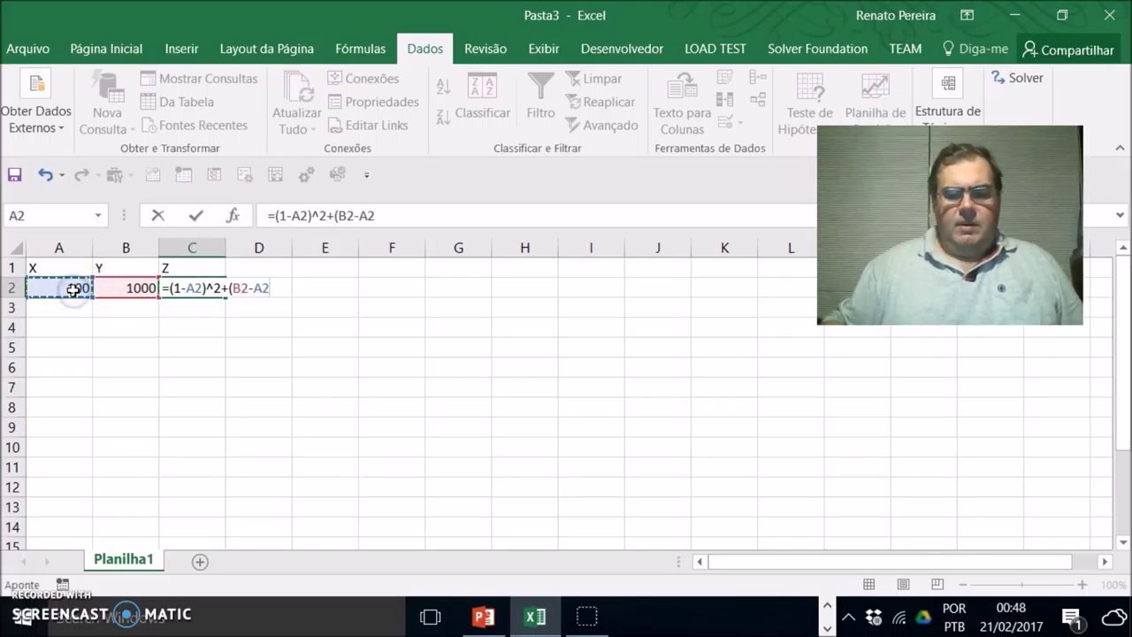
pyautogui.write('^2)^2')
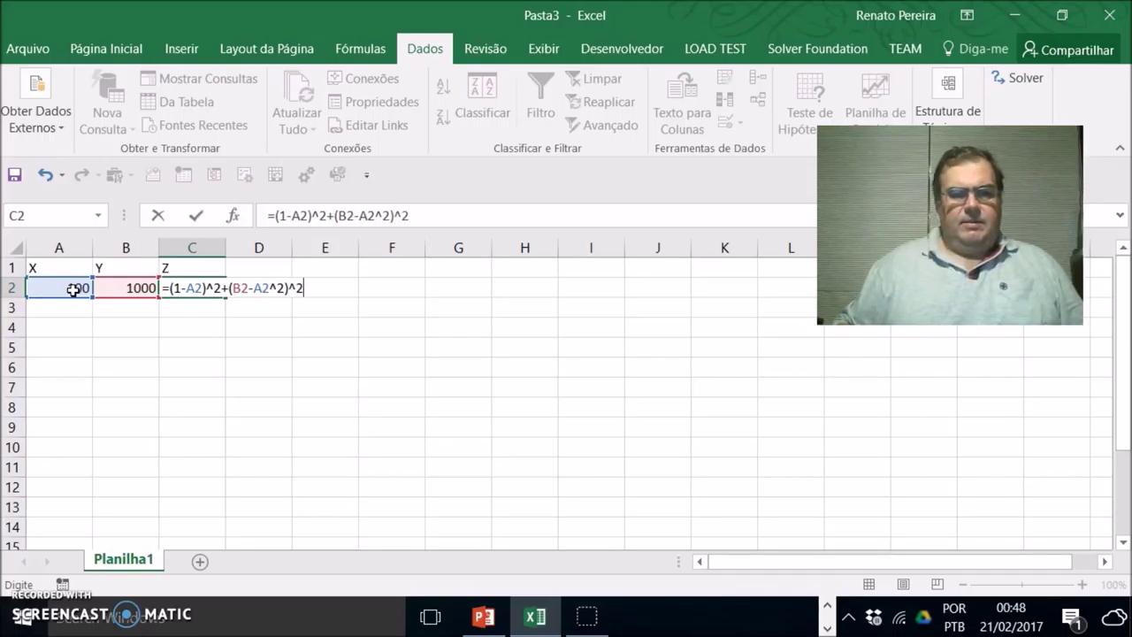
pyautogui.press('Return')
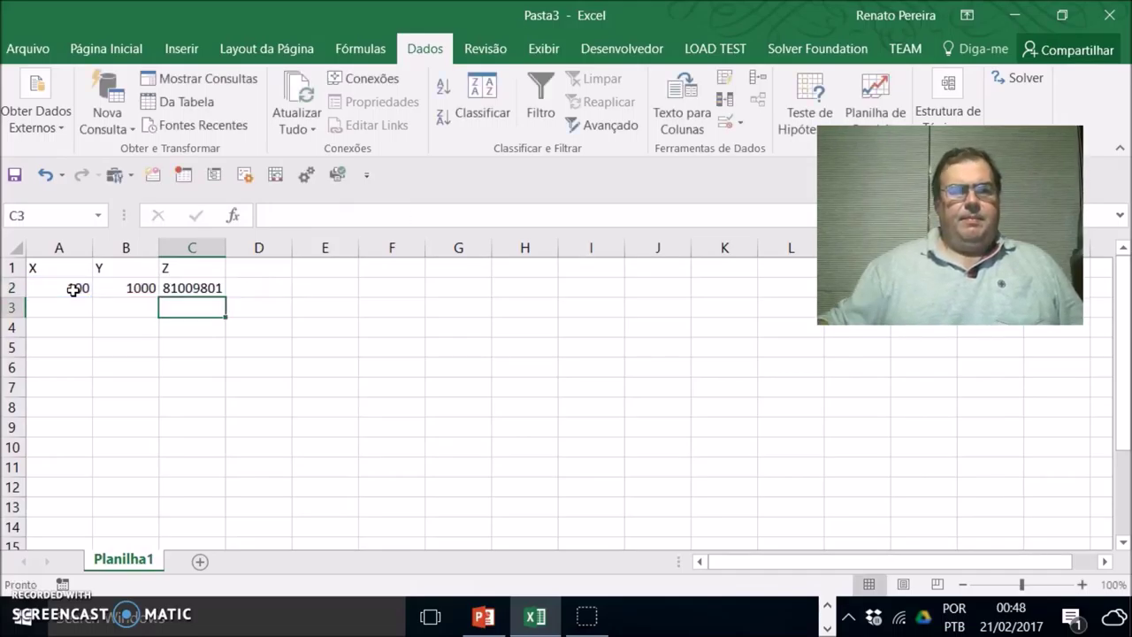
# Step: Open Solver and set the objective cell to $C$2 with Mín
pyautogui.click(386, 288)
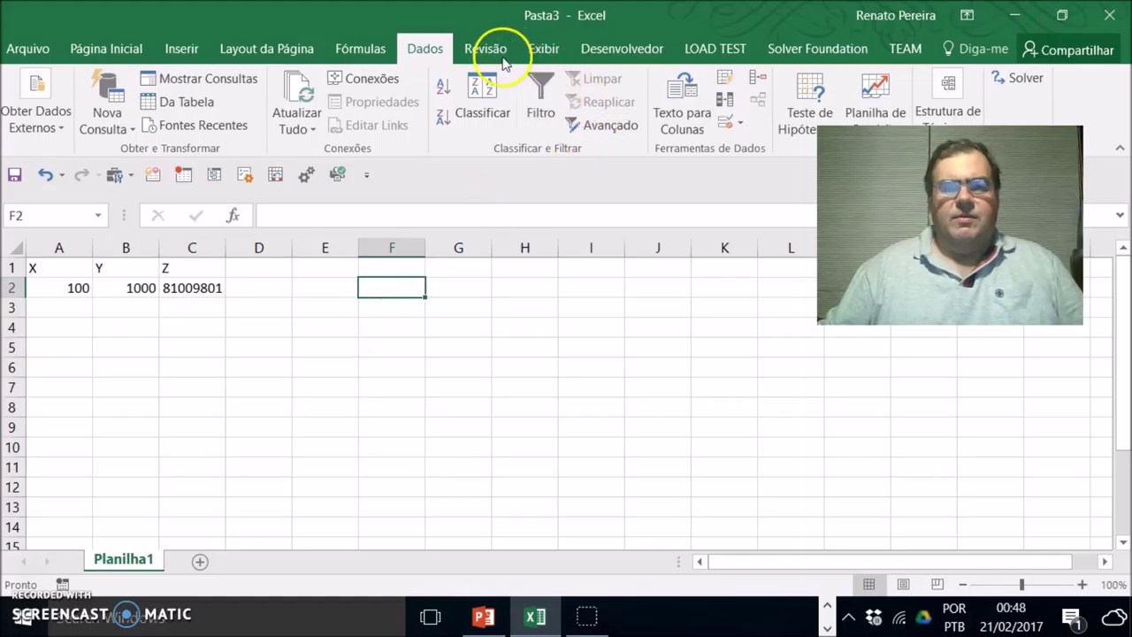
pyautogui.click(1017, 79)
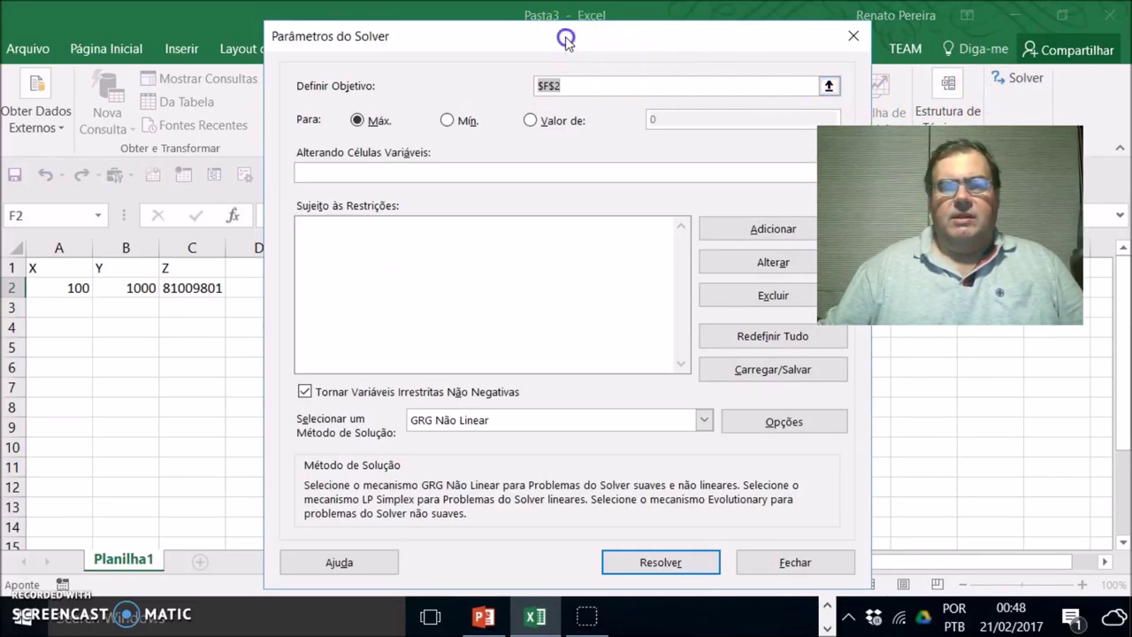
pyautogui.moveTo(575, 37)
pyautogui.mouseDown()
pyautogui.moveTo(474, 37)
pyautogui.moveTo(490, 38)
pyautogui.mouseUp()
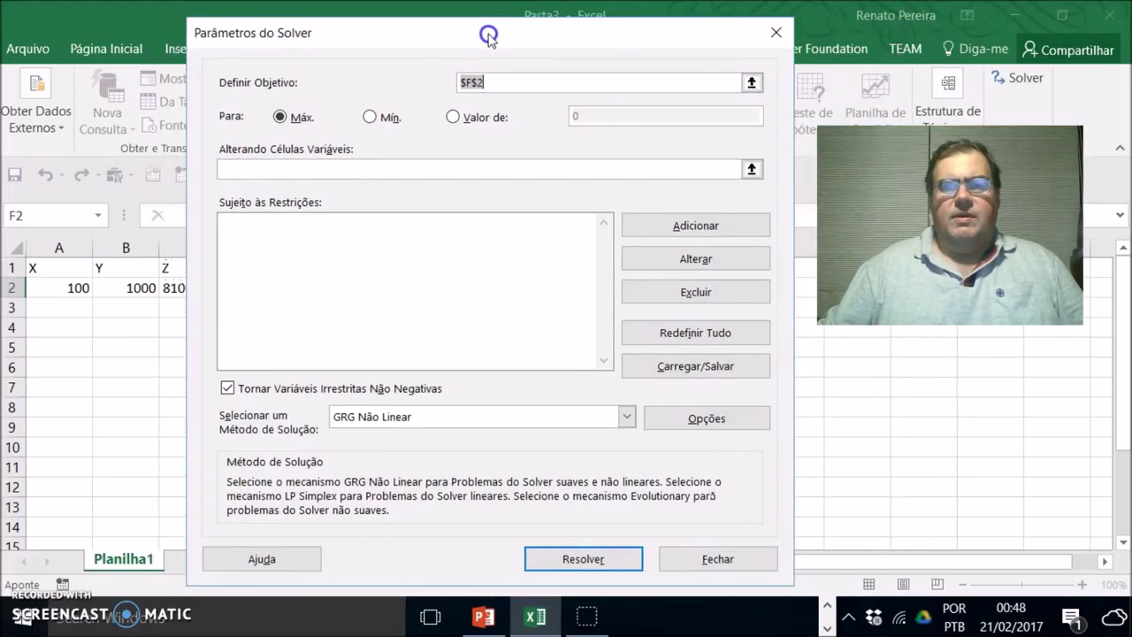
pyautogui.click(751, 83)
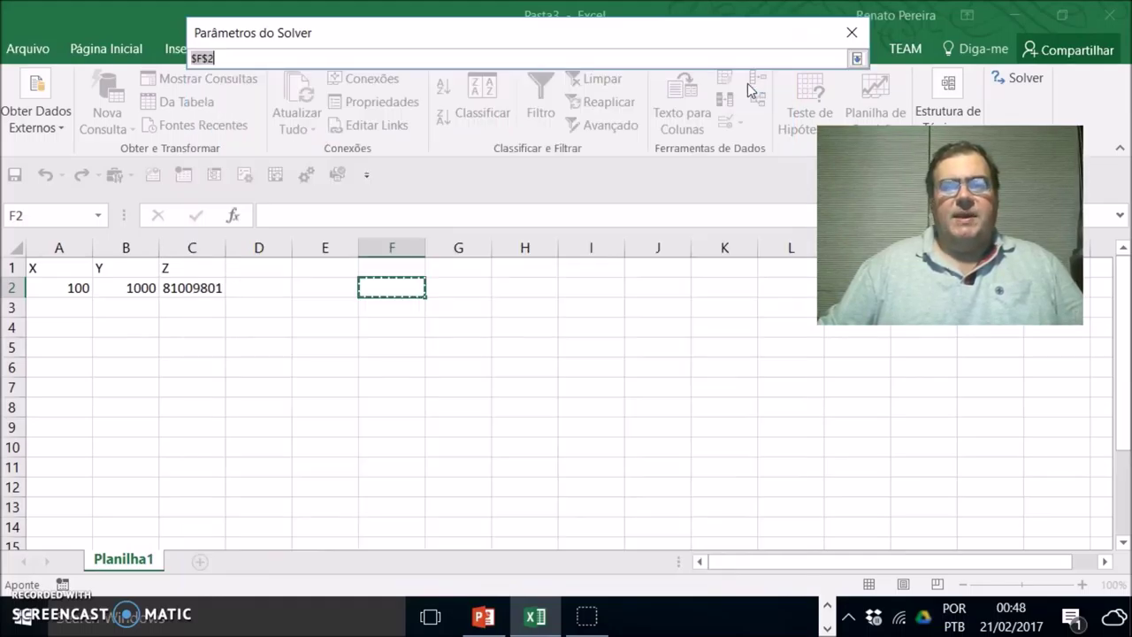
pyautogui.click(195, 287)
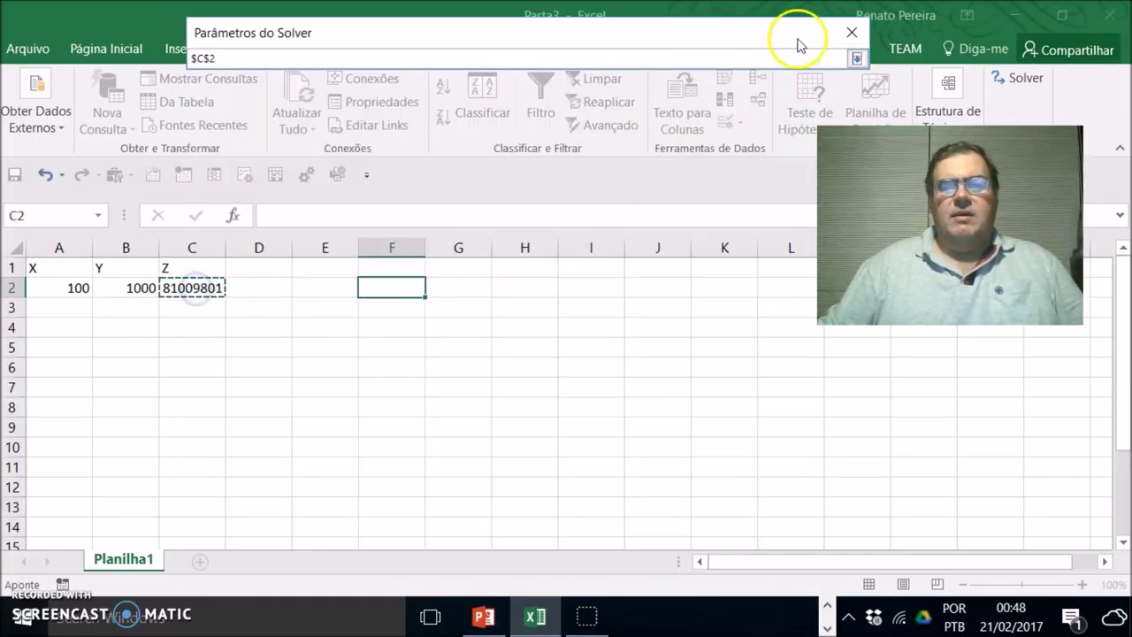
pyautogui.click(856, 58)
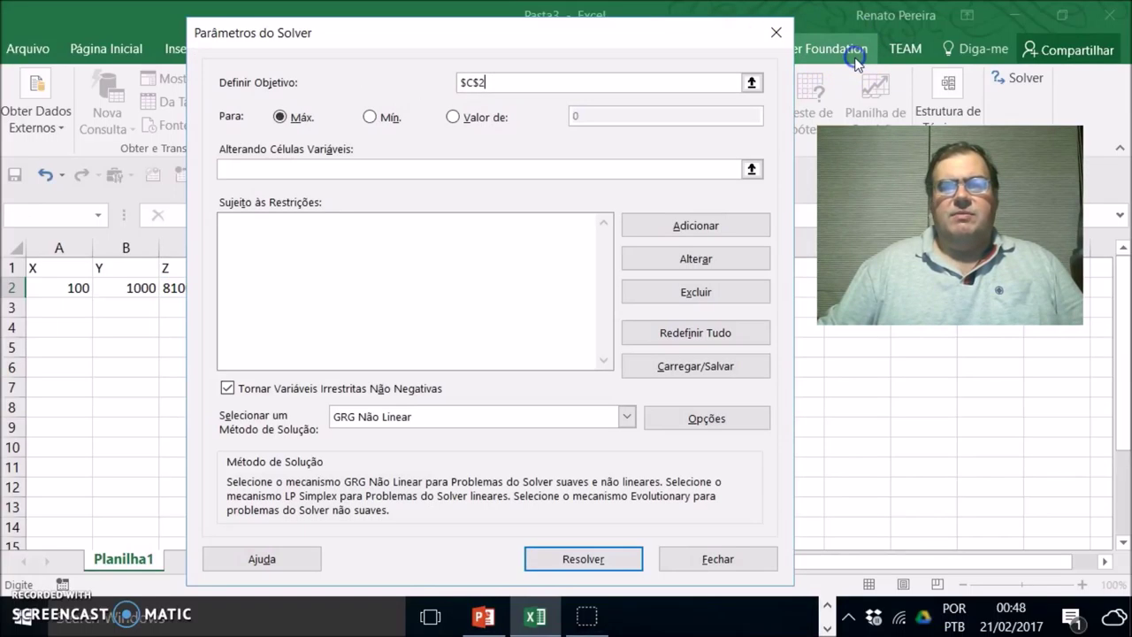
pyautogui.click(372, 117)
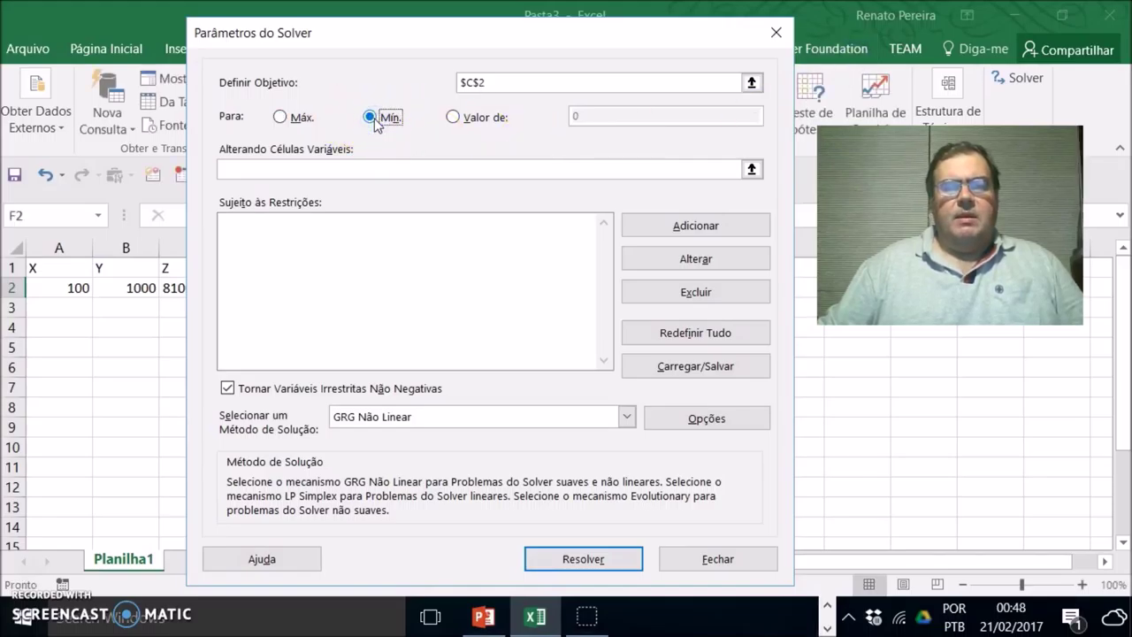
# Step: Set variable cells $A$2;$B$2, keep GRG Não Linear, and run Solver
pyautogui.click(751, 171)
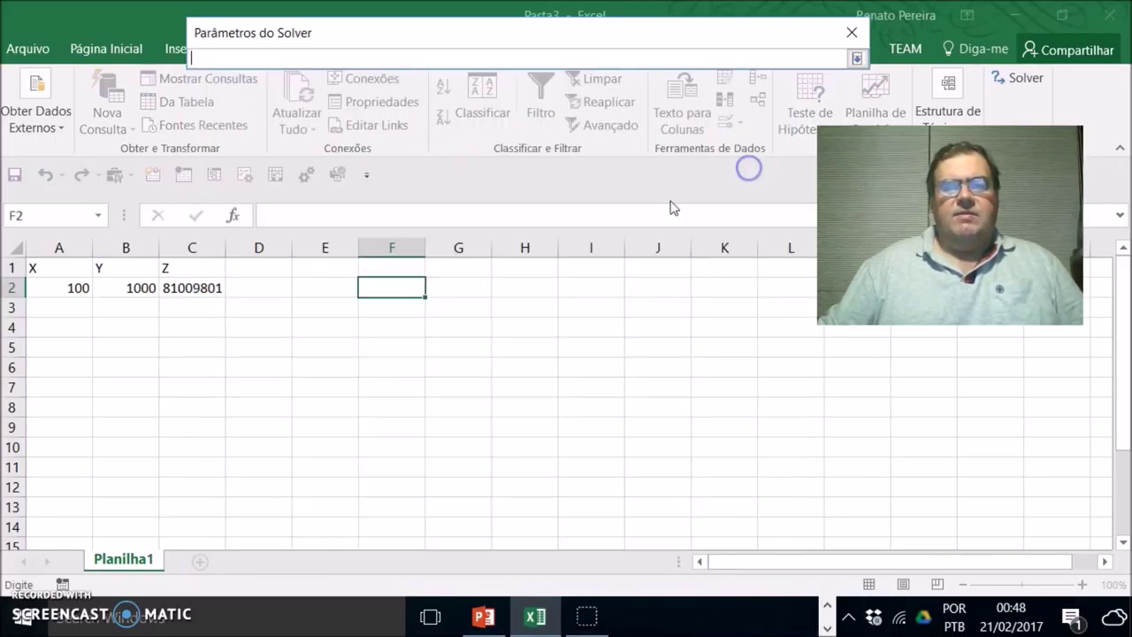
pyautogui.click(56, 290)
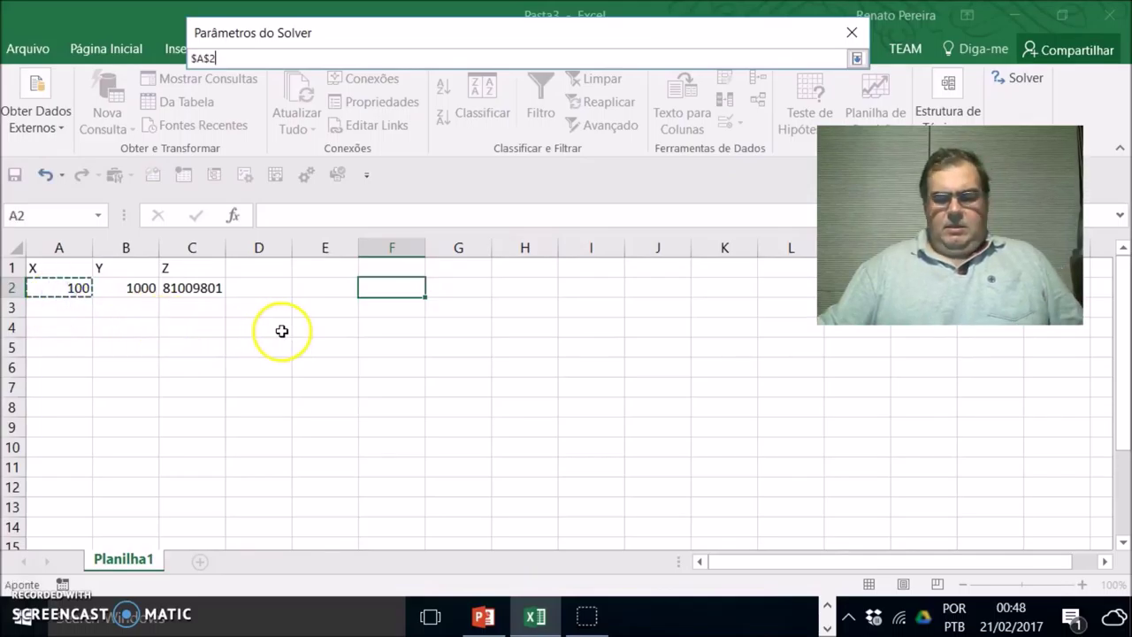
pyautogui.keyDown('ctrl'); pyautogui.click(125, 287); pyautogui.keyUp('ctrl')
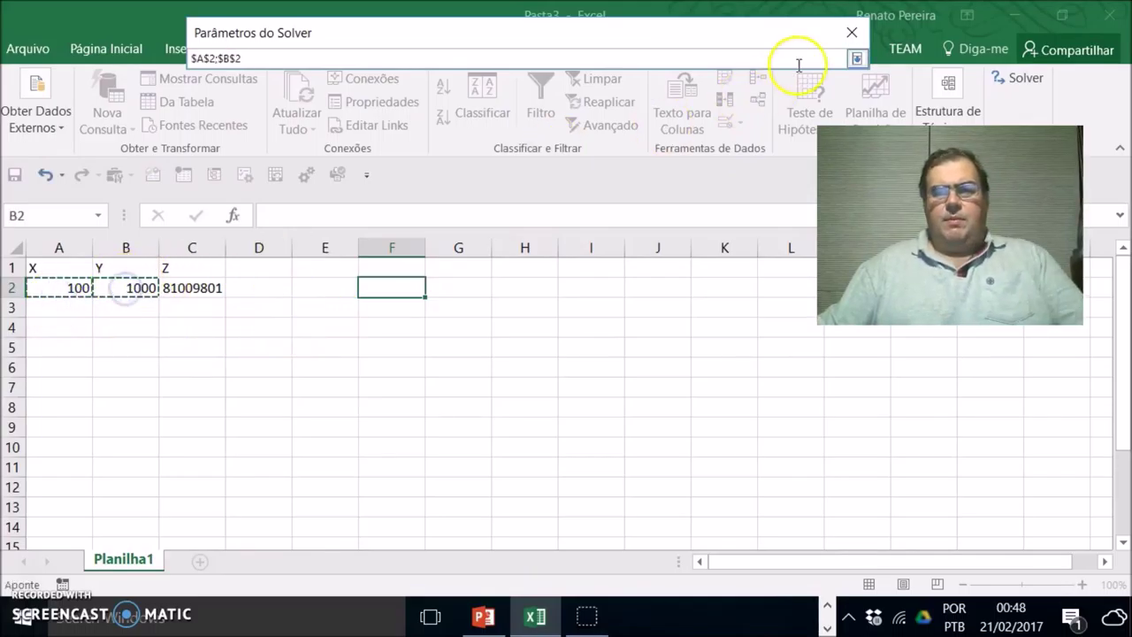
pyautogui.click(856, 59)
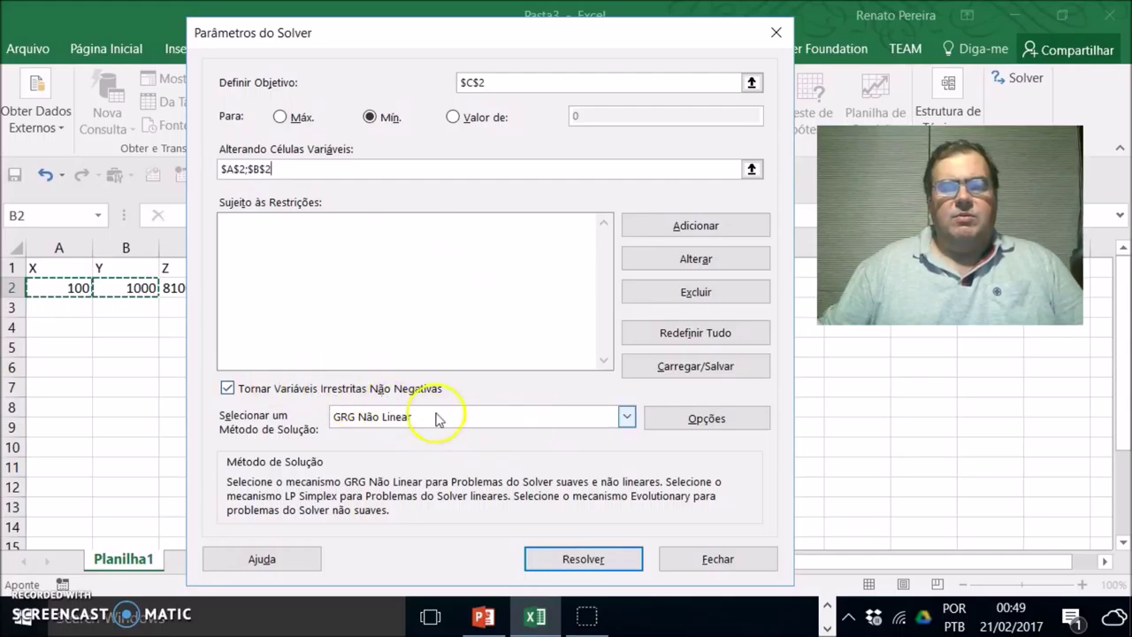
pyautogui.click(625, 417)
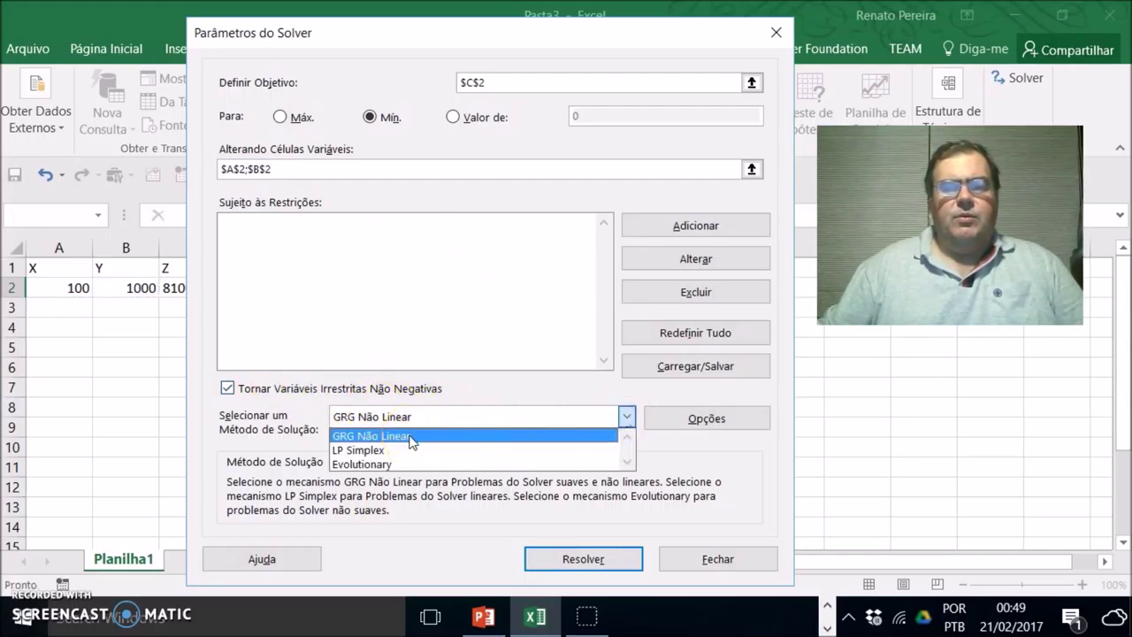
pyautogui.click(410, 437)
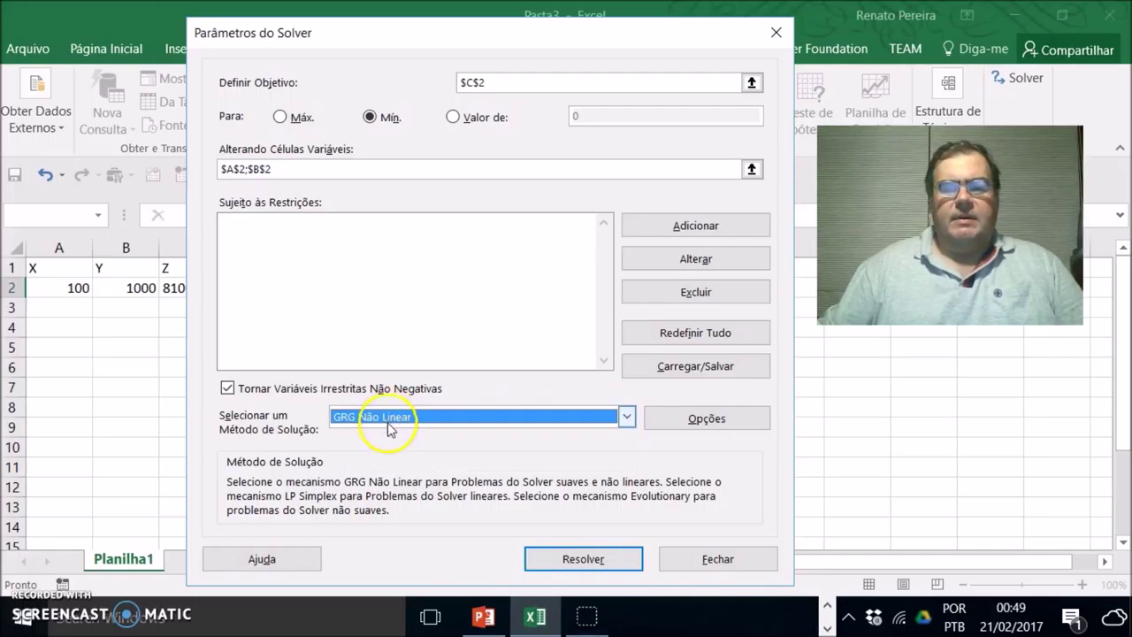
pyautogui.click(573, 561)
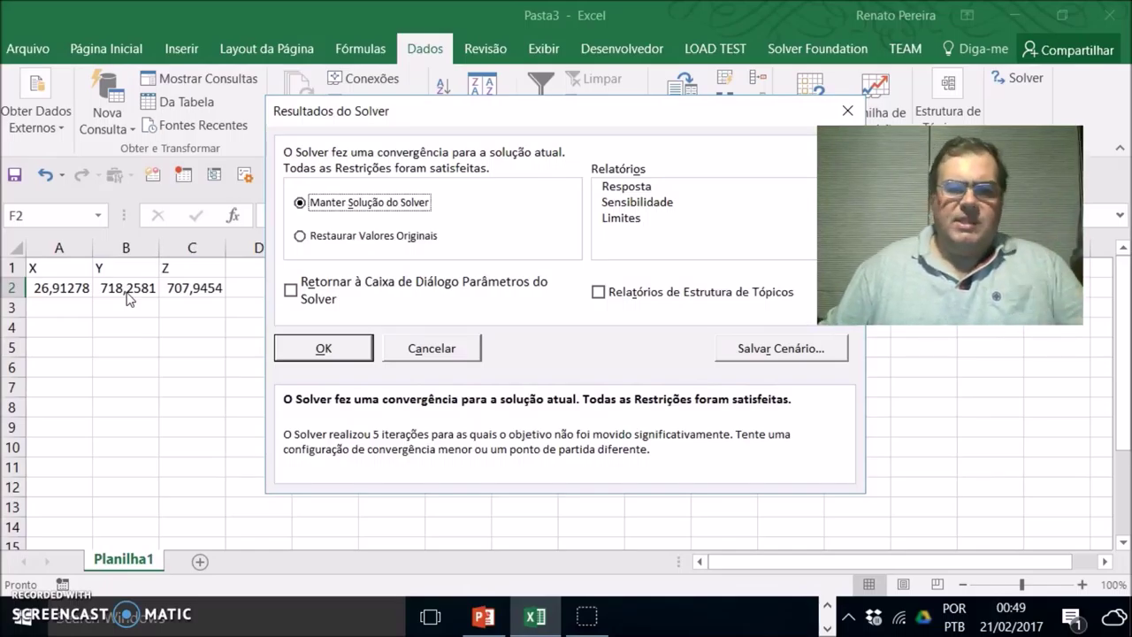
# Step: Discard Solver's result by choosing Restaurar Valores Originais
pyautogui.click(438, 348)
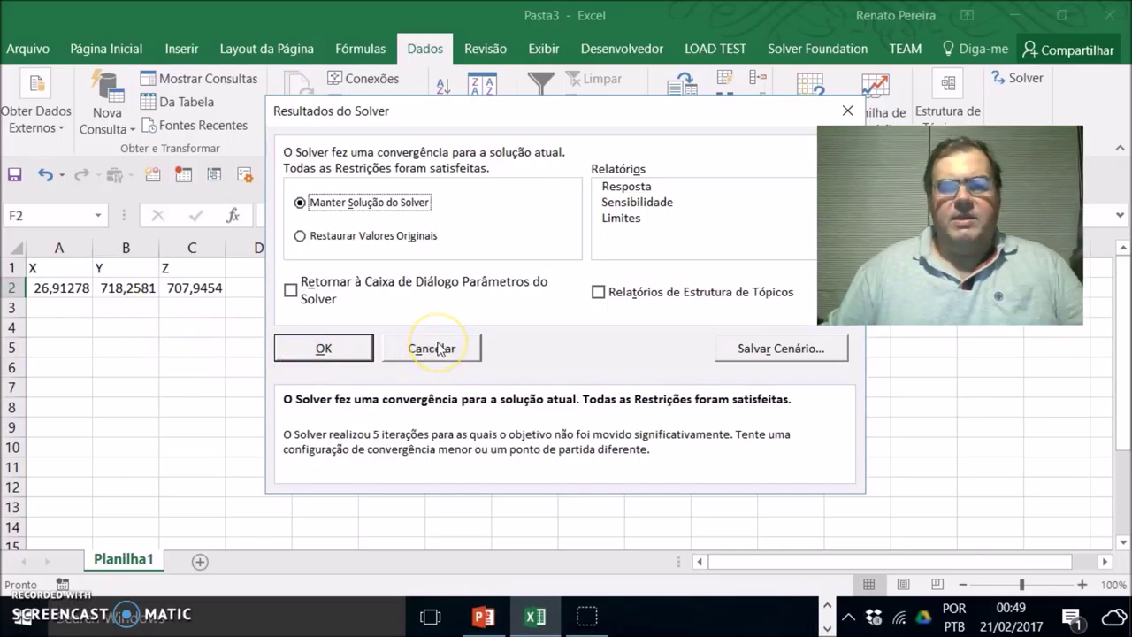
pyautogui.click(358, 349)
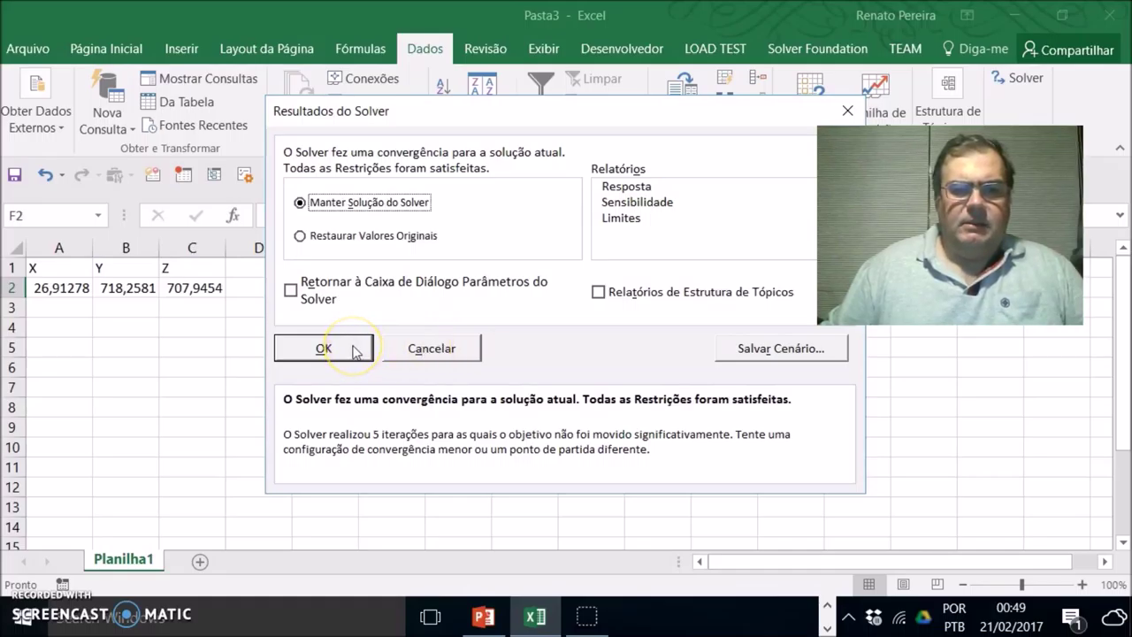
pyautogui.click(324, 236)
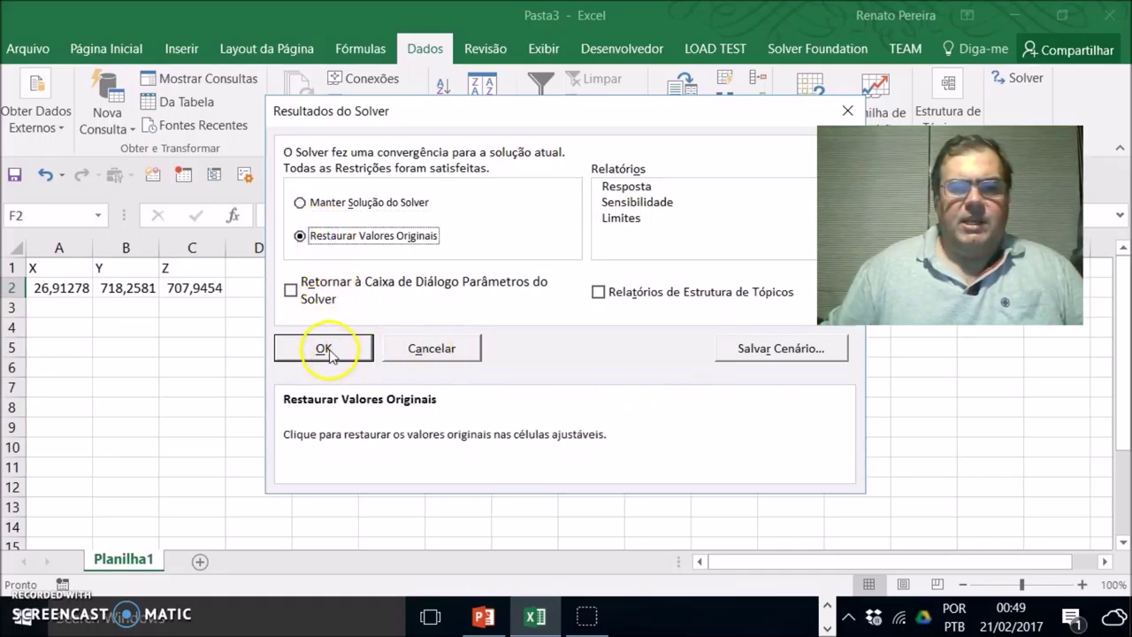
pyautogui.click(325, 349)
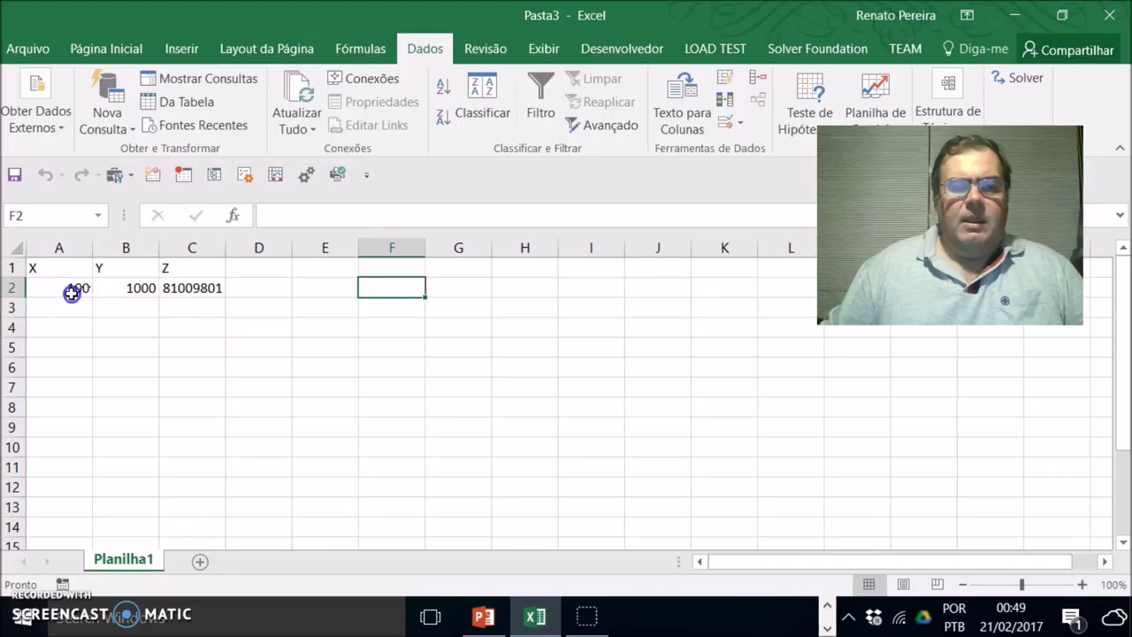
# Step: Set both X in A2 and Y in B2 to 10
pyautogui.click(71, 291)
pyautogui.write('10')
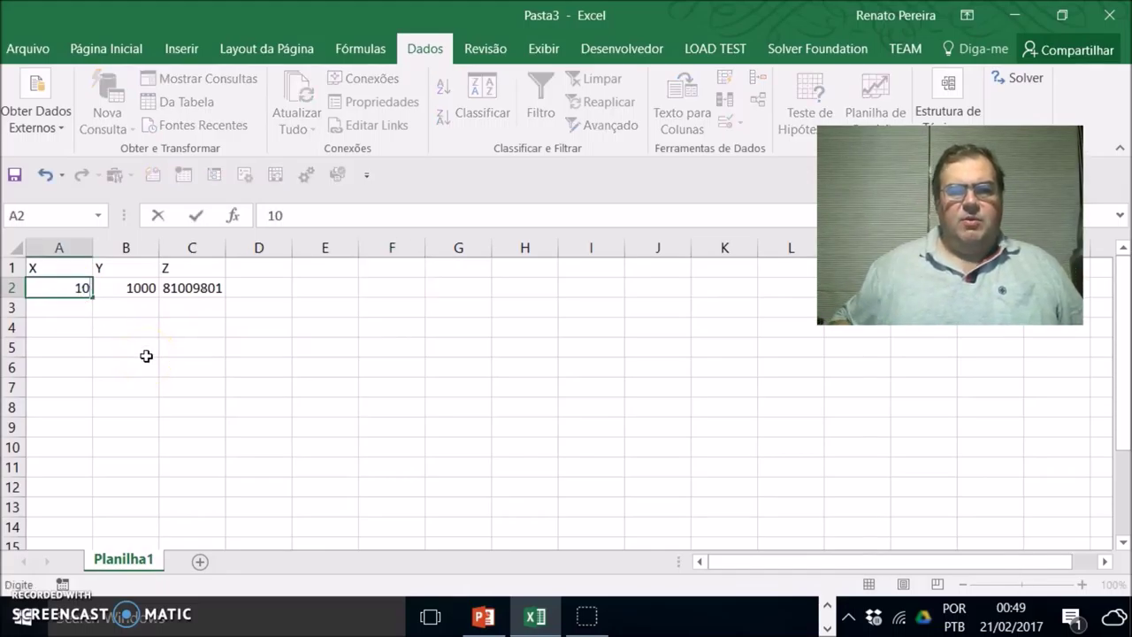
pyautogui.press('Tab')
pyautogui.write('10')
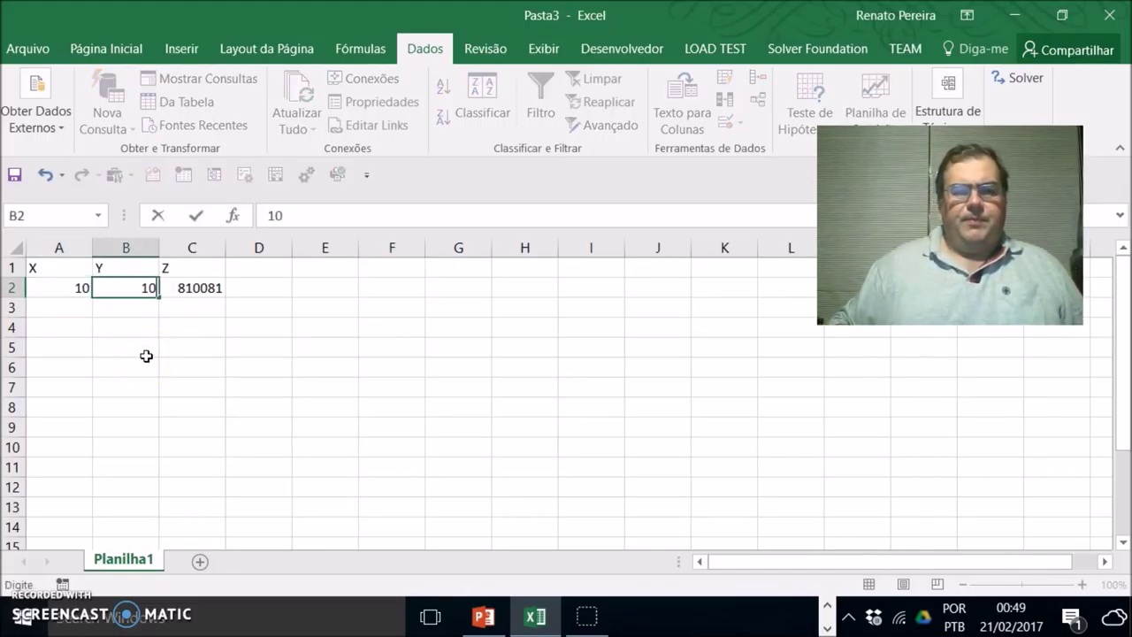
pyautogui.press('Return')
pyautogui.click(76, 288)
pyautogui.click(131, 289)
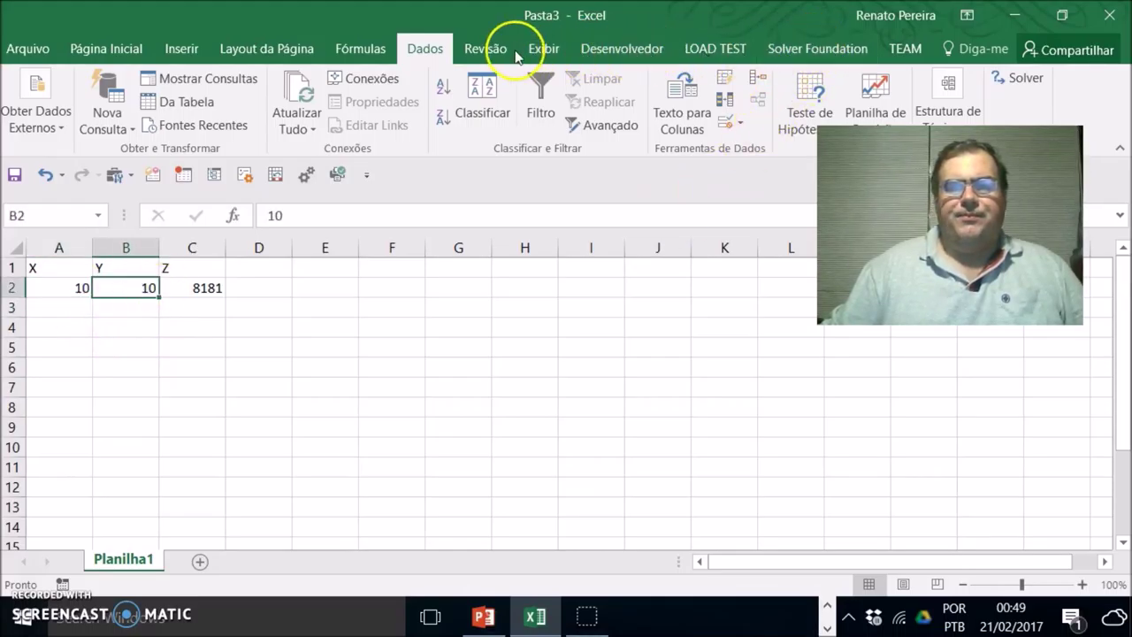
# Step: Rerun Solver from X=10, Y=10 with the same $C$2 objective, Mín and $A$2;$B$2 variables
pyautogui.click(1017, 78)
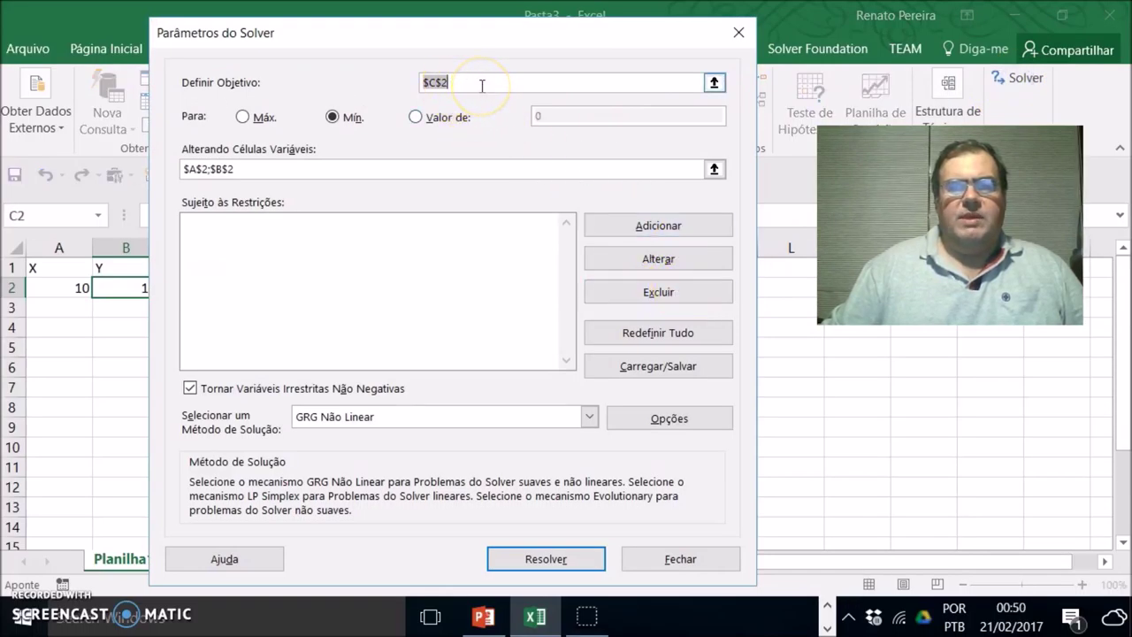
pyautogui.moveTo(467, 26)
pyautogui.mouseDown()
pyautogui.moveTo(516, 31)
pyautogui.moveTo(438, 29)
pyautogui.mouseUp()
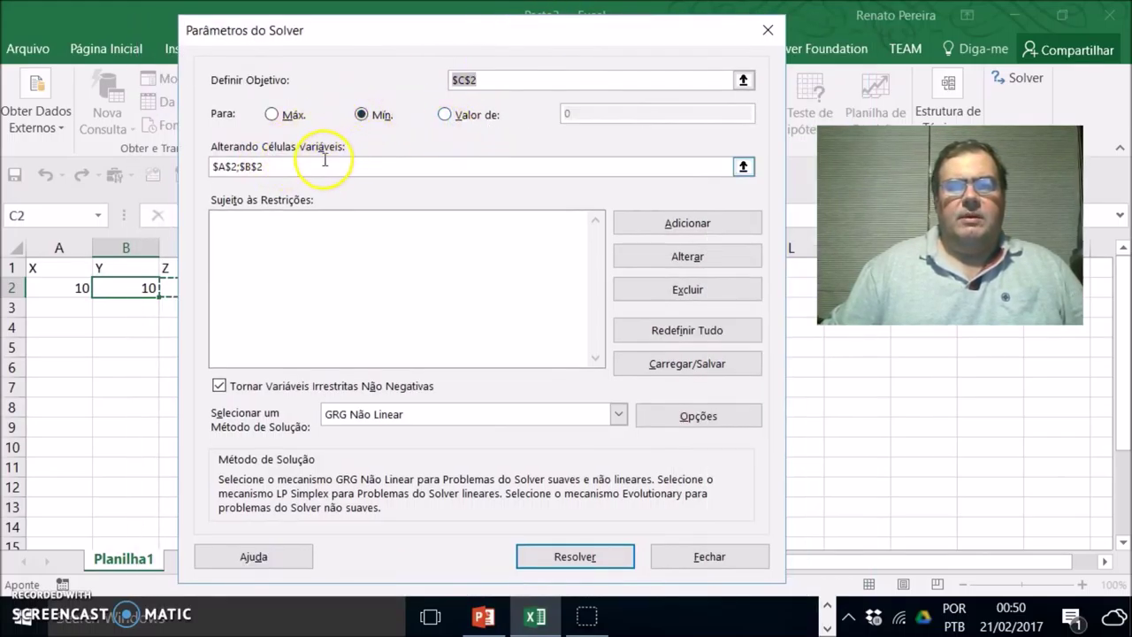
pyautogui.click(575, 556)
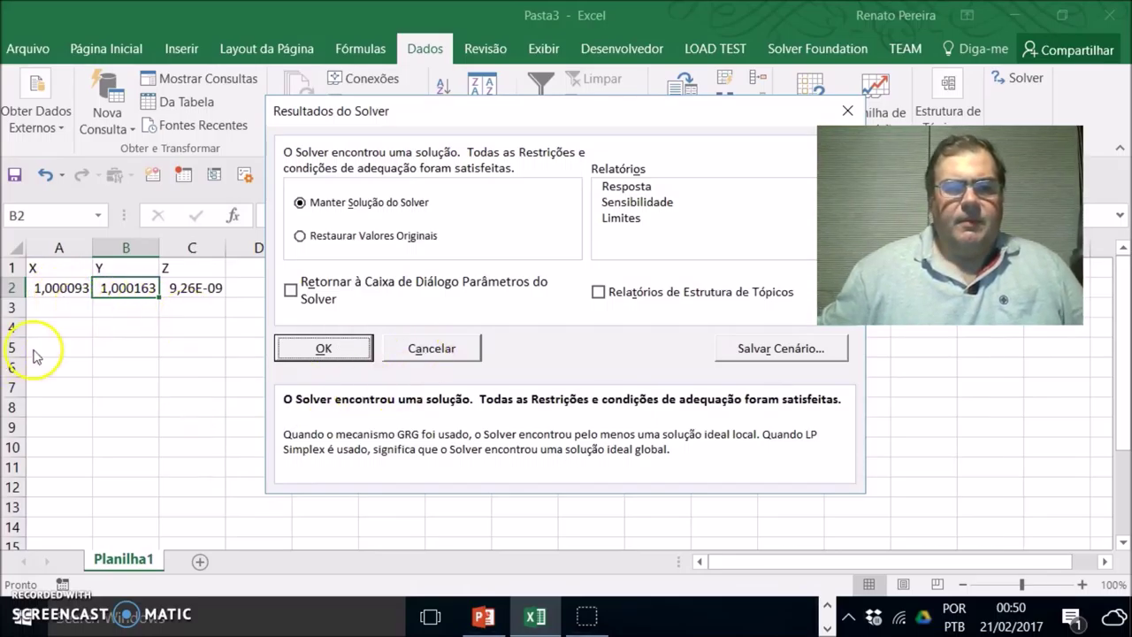
# Step: Keep Solver's solution of X 1,000093, Y 1,000163, Z 9,26E-09 and close the results
pyautogui.click(363, 388)
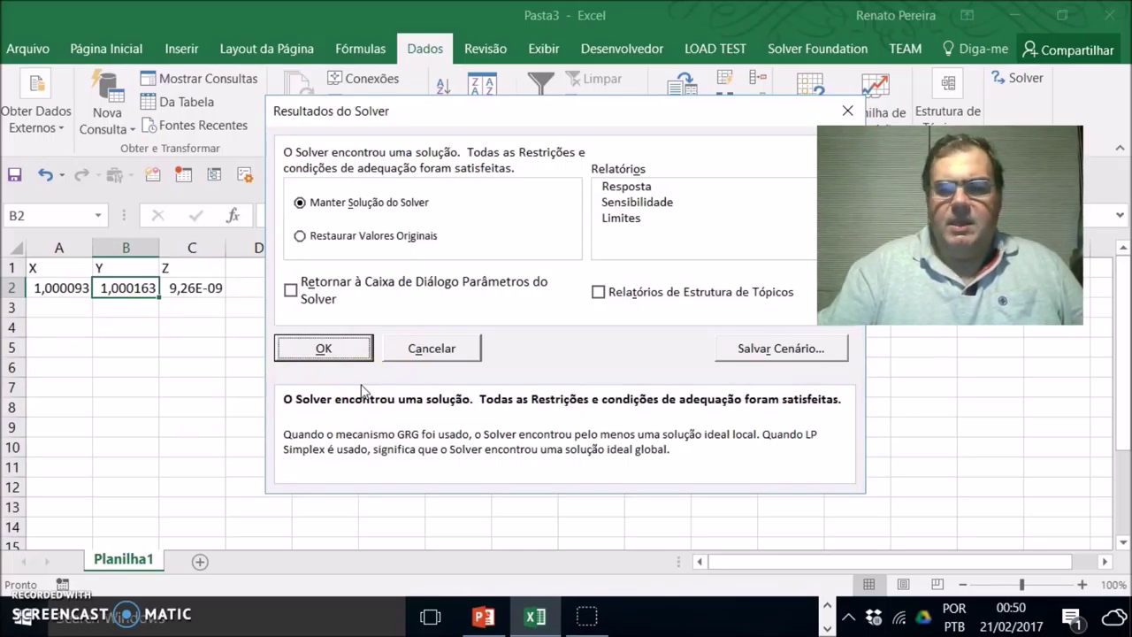
pyautogui.click(372, 389)
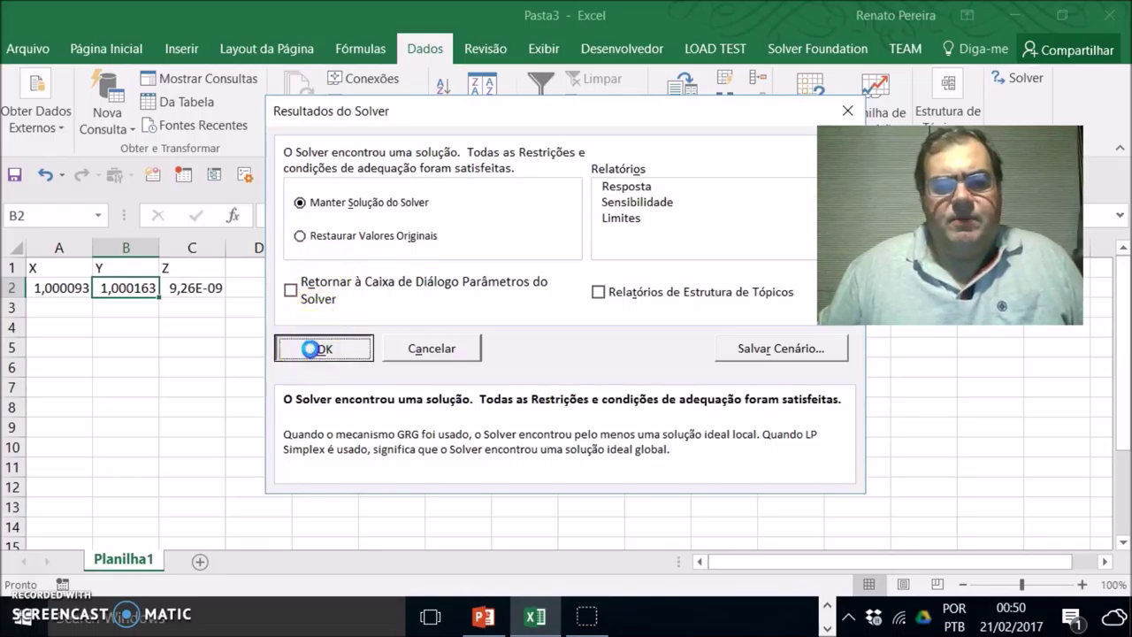
pyautogui.click(317, 350)
pyautogui.click(310, 349)
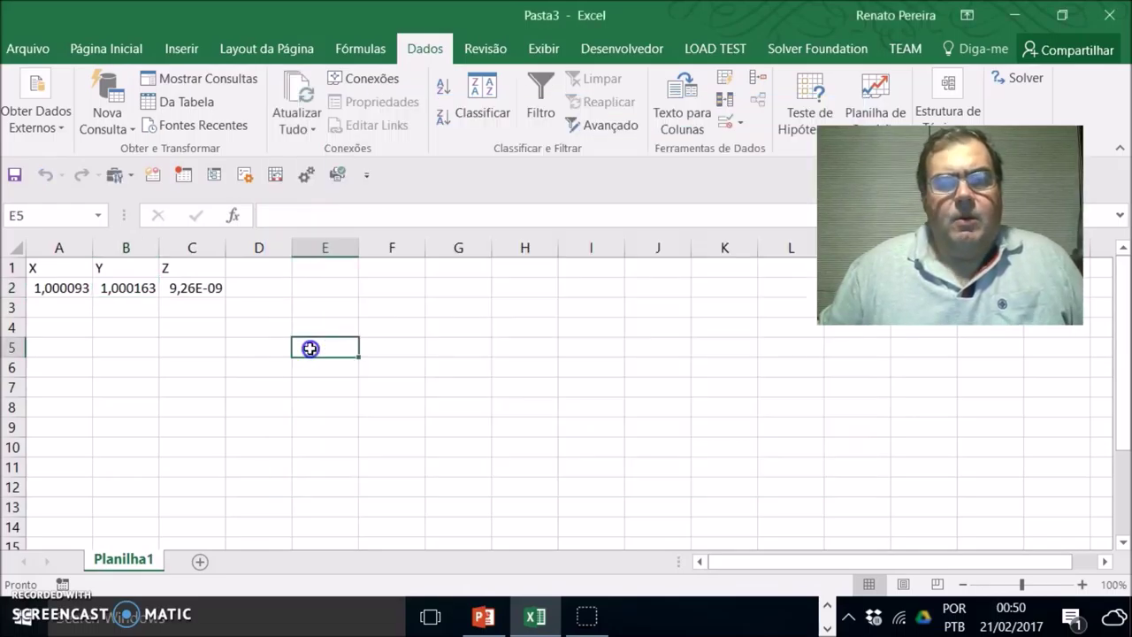
pyautogui.click(117, 288)
pyautogui.click(191, 287)
pyautogui.click(126, 288)
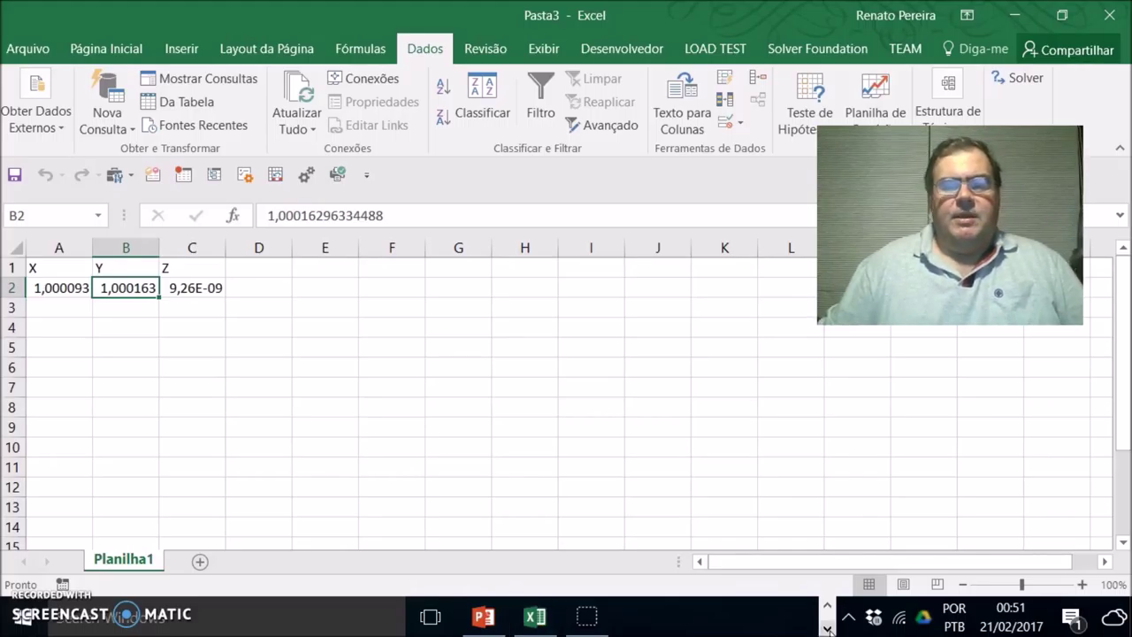
pyautogui.click(828, 629)
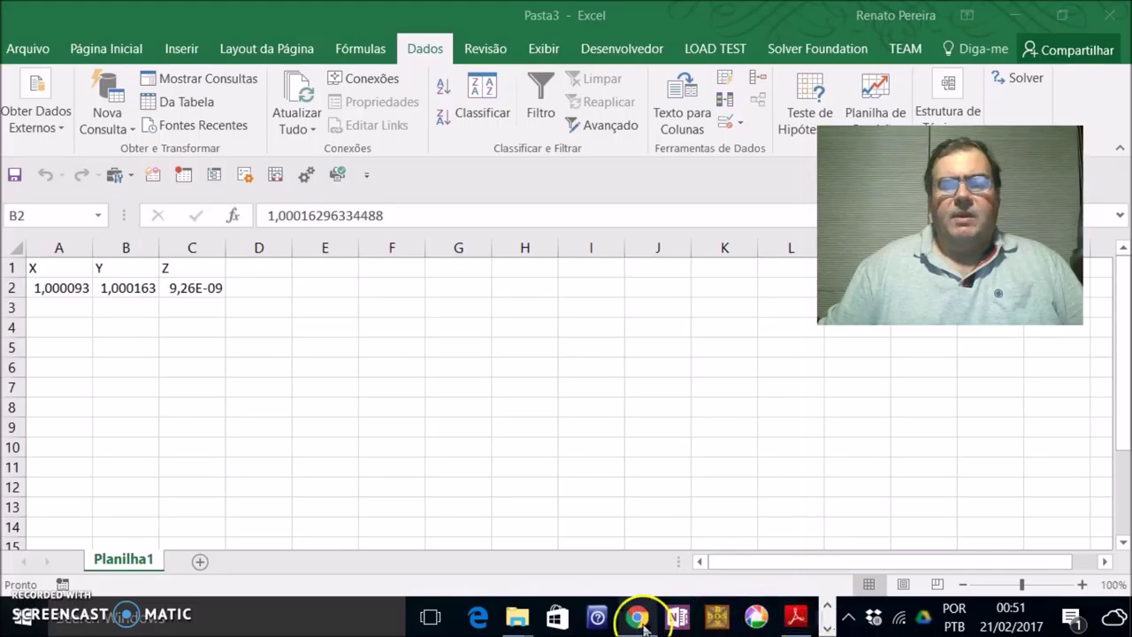
# Step: Switch to Chrome's solver.com tab and scroll down to the Analytic Solver Comprehensive section
pyautogui.click(637, 618)
pyautogui.click(321, 15)
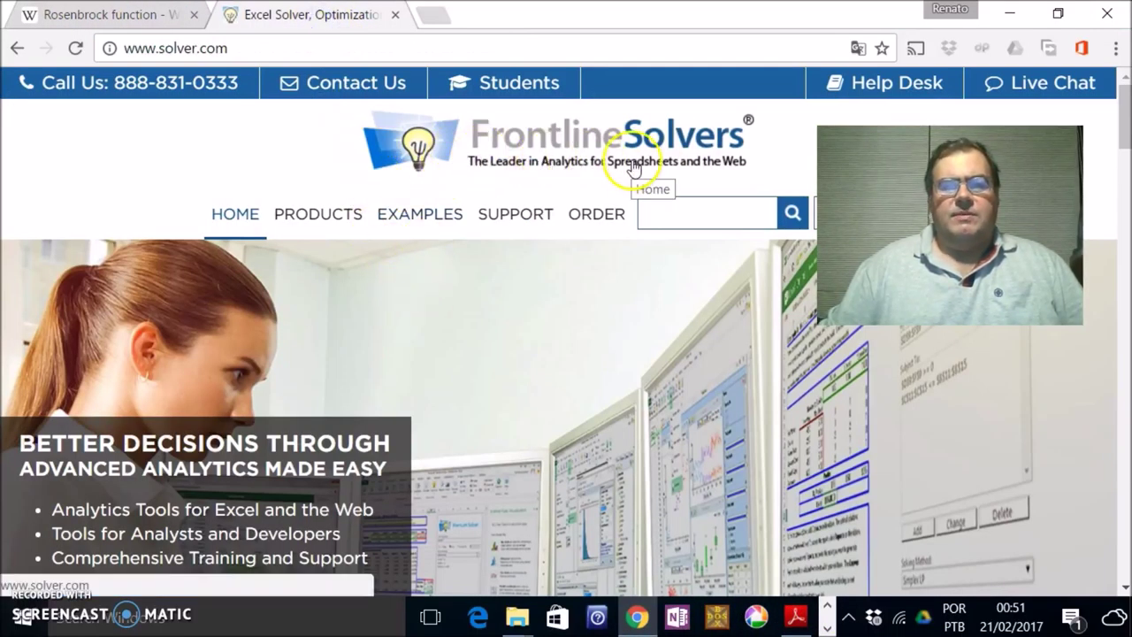
pyautogui.moveTo(525, 189)
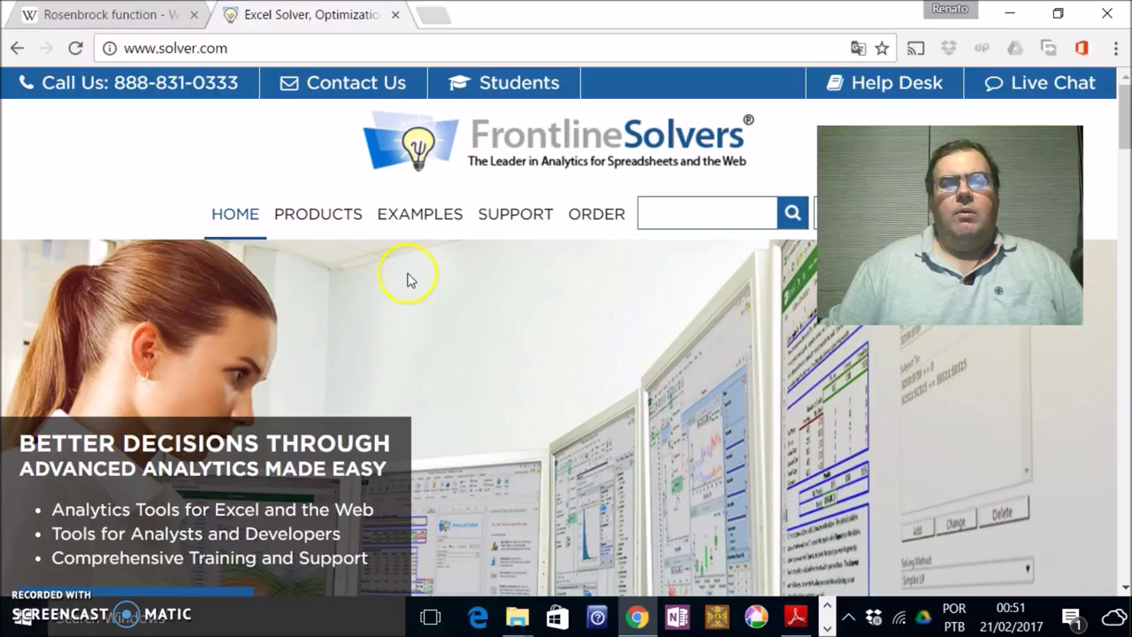
pyautogui.scroll(-5, 409, 276)
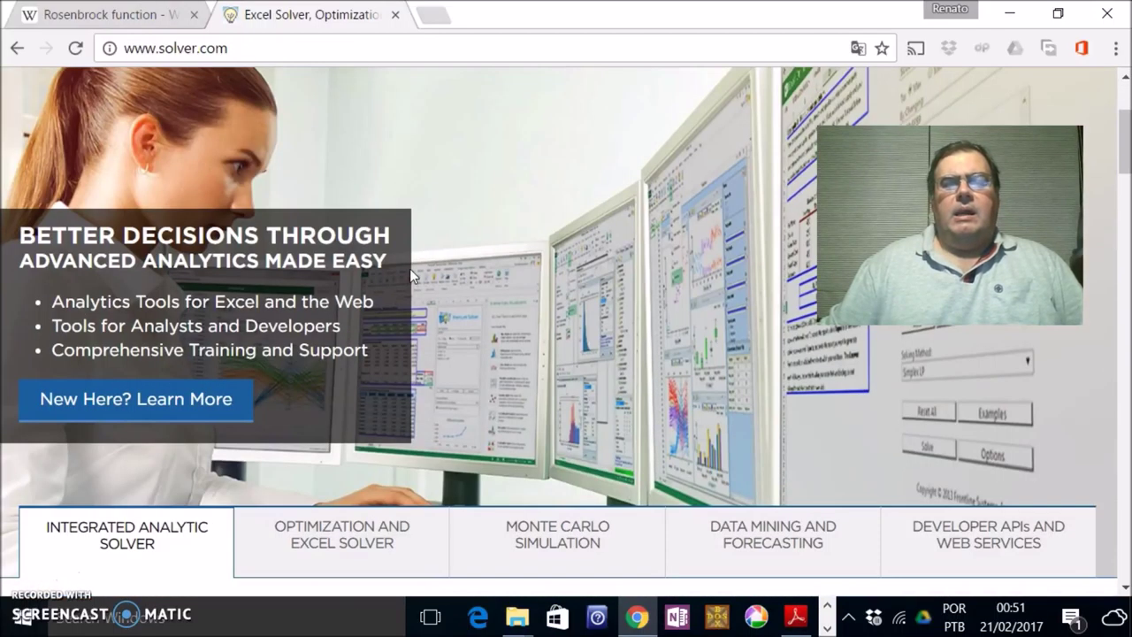
pyautogui.scroll(-1, 409, 276)
pyautogui.scroll(-2, 410, 276)
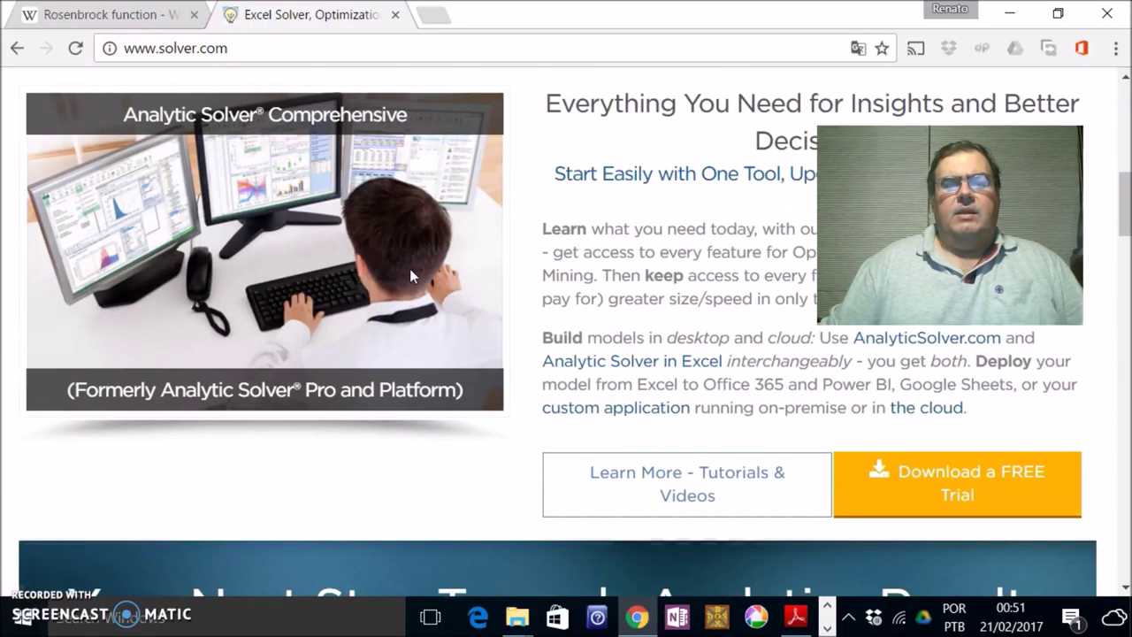
pyautogui.scroll(1, 409, 276)
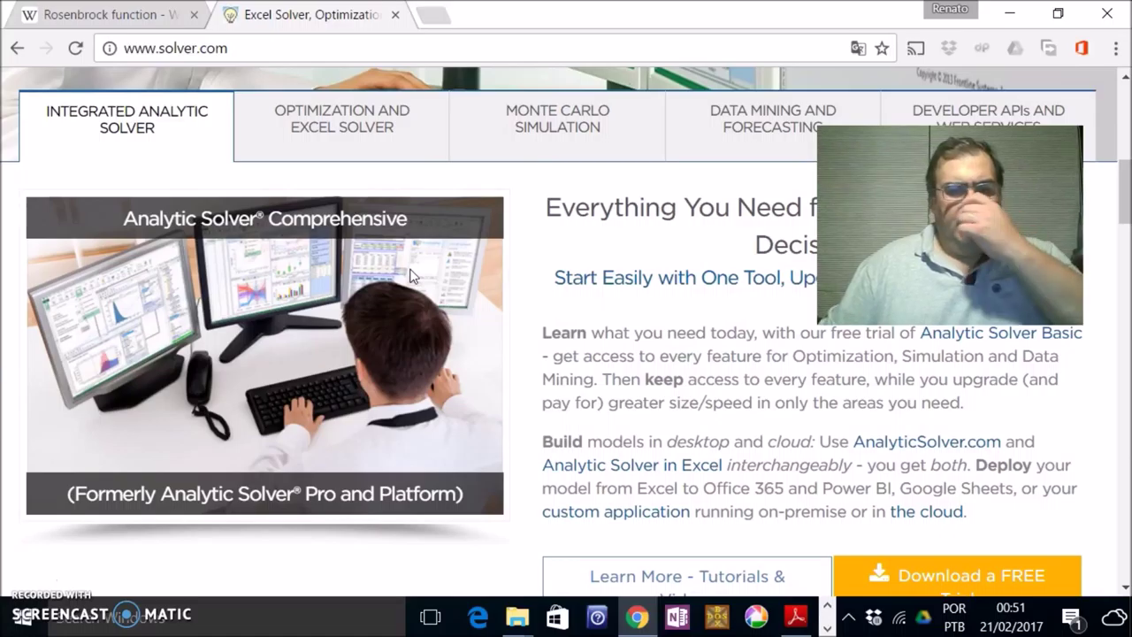
pyautogui.scroll(-1, 409, 276)
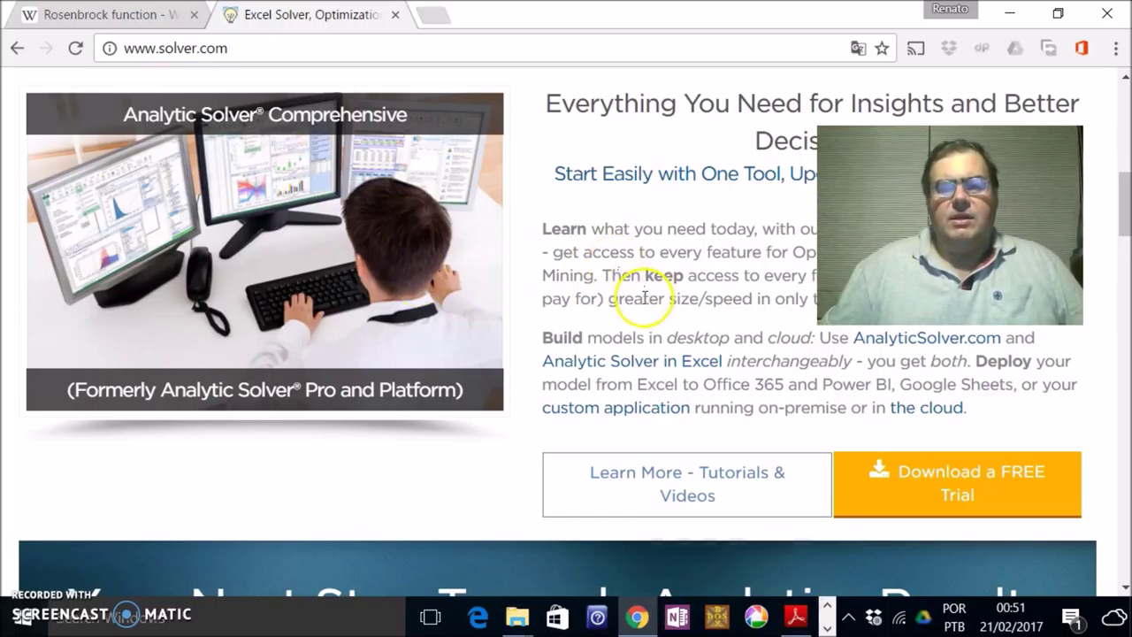
pyautogui.scroll(-1, 642, 304)
# Step: Browse the Tutorials, Videos and Webinars section of the solver.com home page
pyautogui.scroll(-2, 645, 297)
pyautogui.scroll(-2, 645, 297)
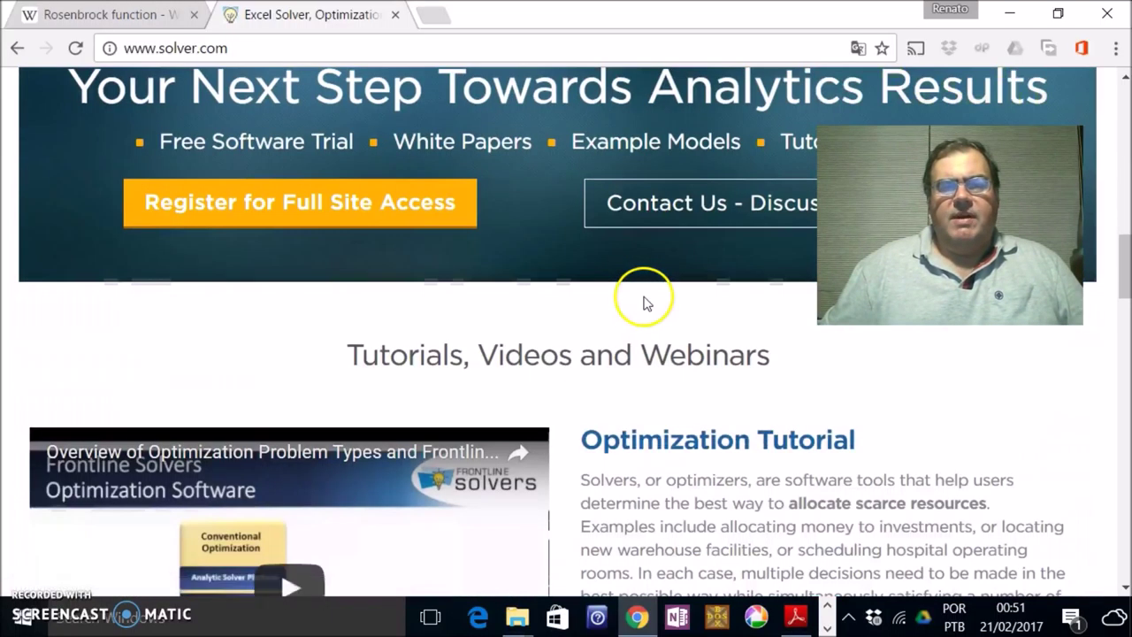
pyautogui.scroll(-2, 645, 298)
pyautogui.scroll(-2, 645, 299)
pyautogui.scroll(-1, 645, 301)
pyautogui.scroll(-1, 645, 301)
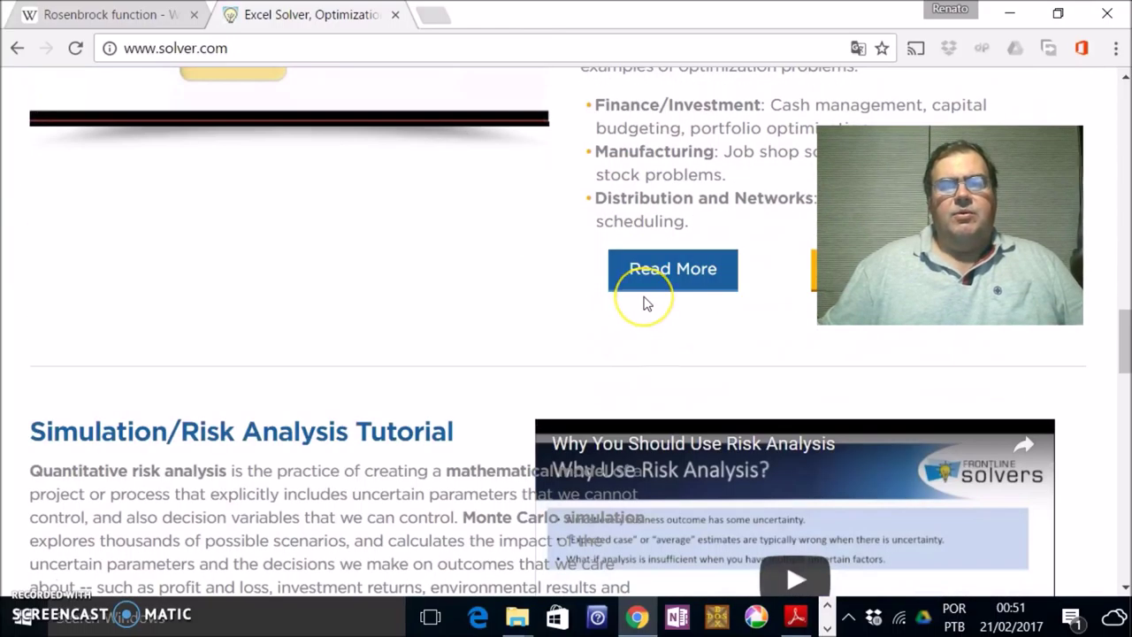
pyautogui.scroll(-1, 645, 302)
pyautogui.scroll(3, 645, 304)
pyautogui.scroll(4, 645, 304)
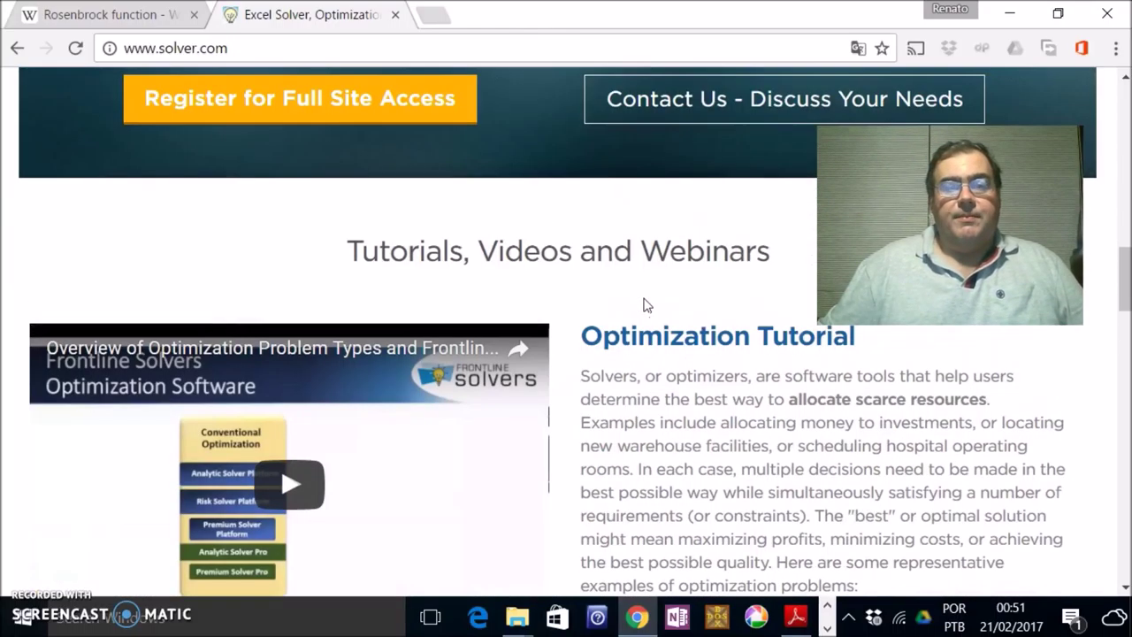
pyautogui.scroll(2, 646, 306)
pyautogui.scroll(-2, 645, 306)
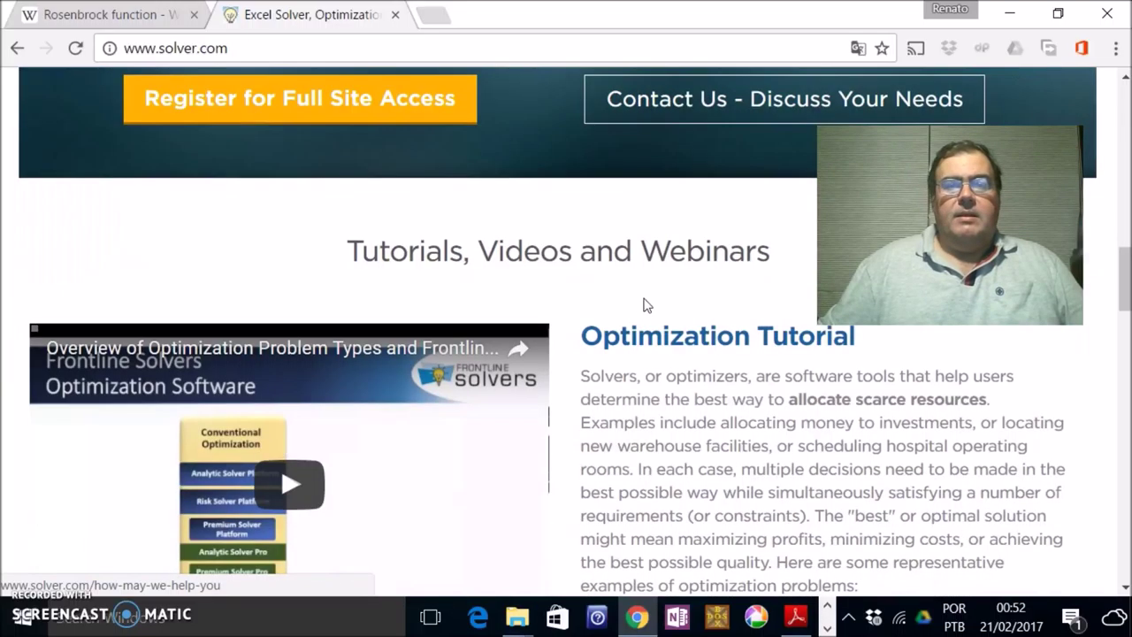
pyautogui.scroll(-1, 645, 301)
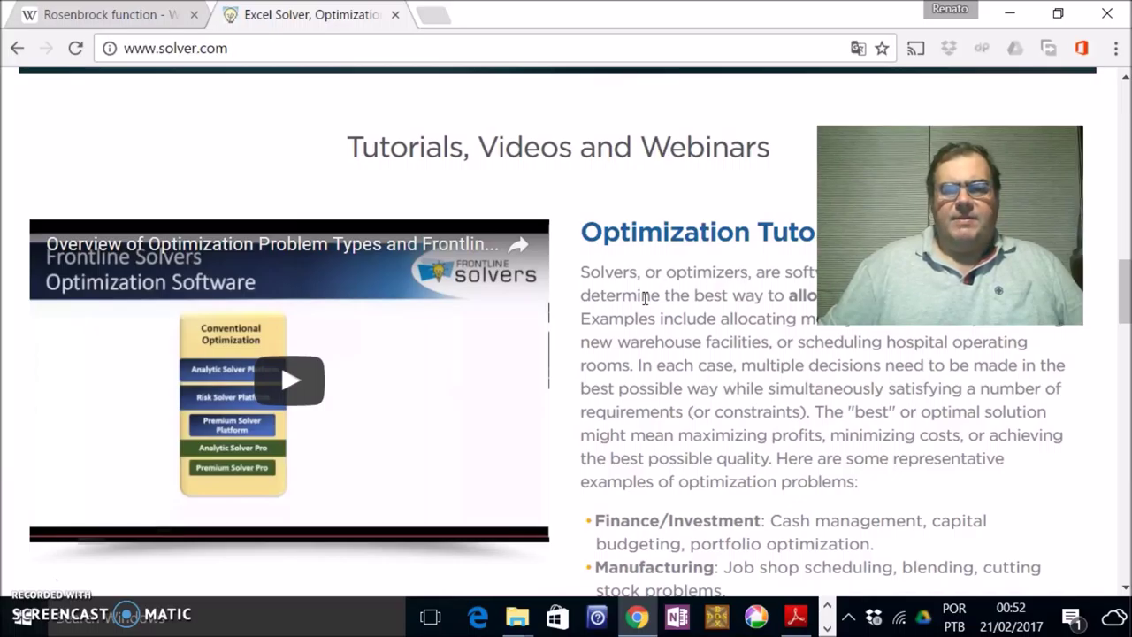
pyautogui.scroll(-1, 645, 299)
pyautogui.scroll(-1, 645, 305)
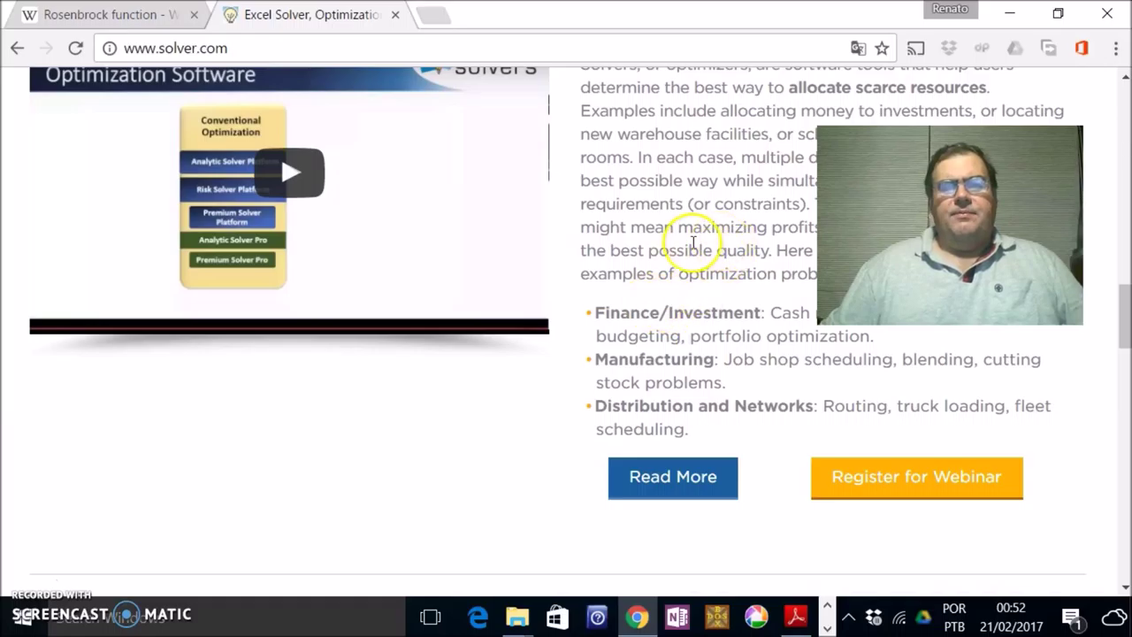
pyautogui.scroll(1, 694, 242)
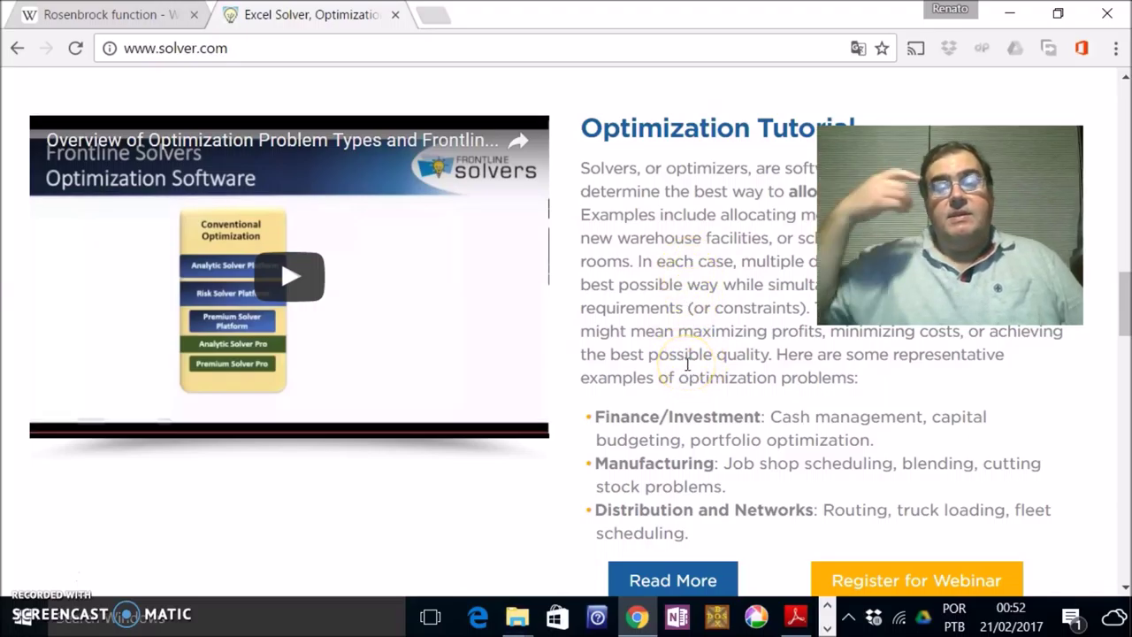
pyautogui.scroll(-1, 688, 362)
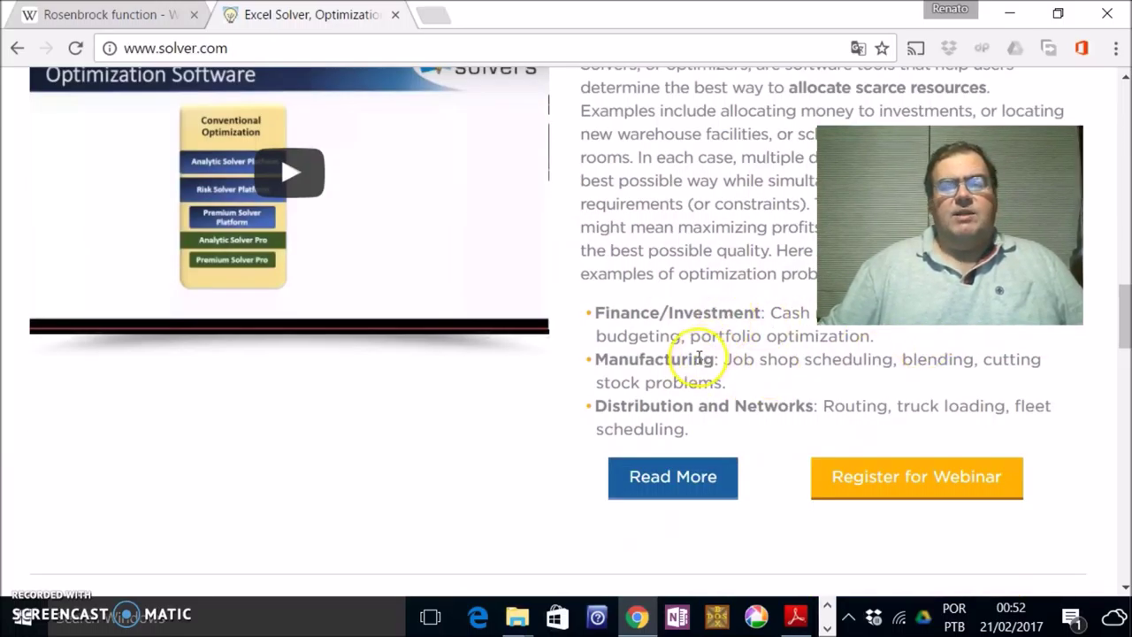
pyautogui.scroll(-1, 694, 361)
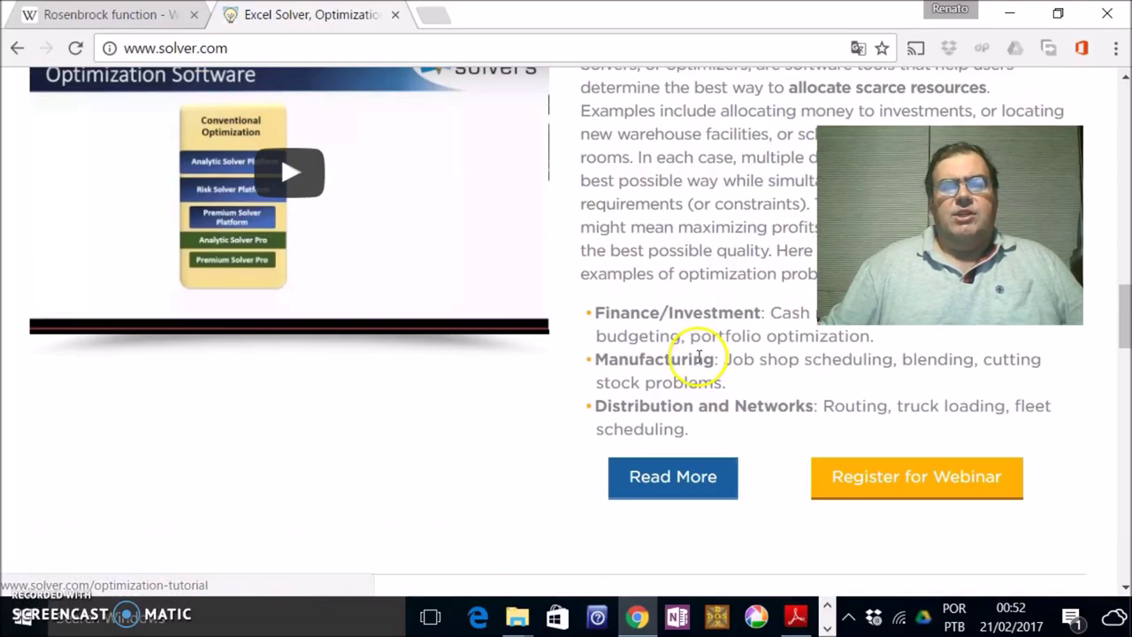
pyautogui.scroll(-2, 698, 363)
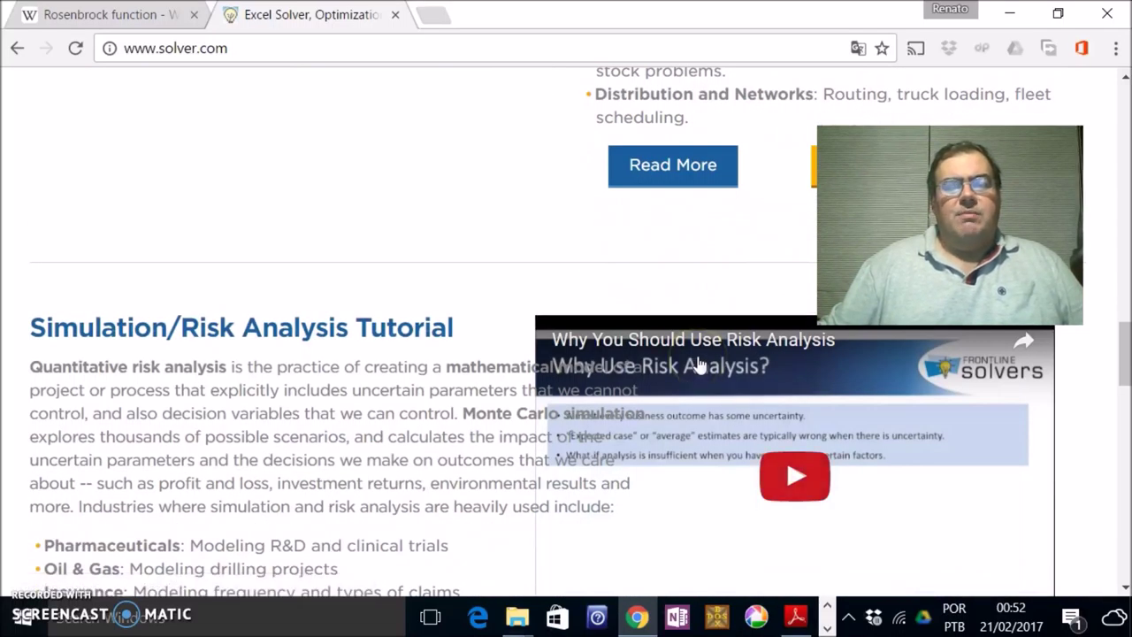
pyautogui.scroll(-1, 699, 363)
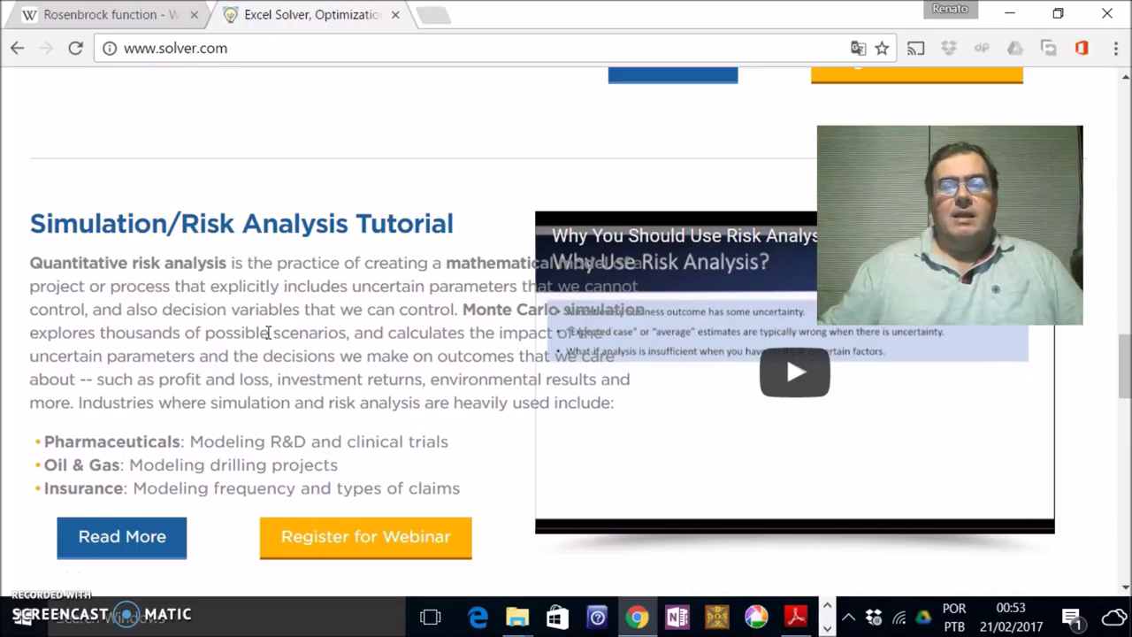
# Step: Scroll back to the top of the page and return to the solved Excel workbook
pyautogui.scroll(6, 267, 332)
pyautogui.scroll(4, 267, 332)
pyautogui.scroll(4, 270, 339)
pyautogui.scroll(3, 270, 338)
pyautogui.scroll(2, 268, 334)
pyautogui.scroll(2, 267, 332)
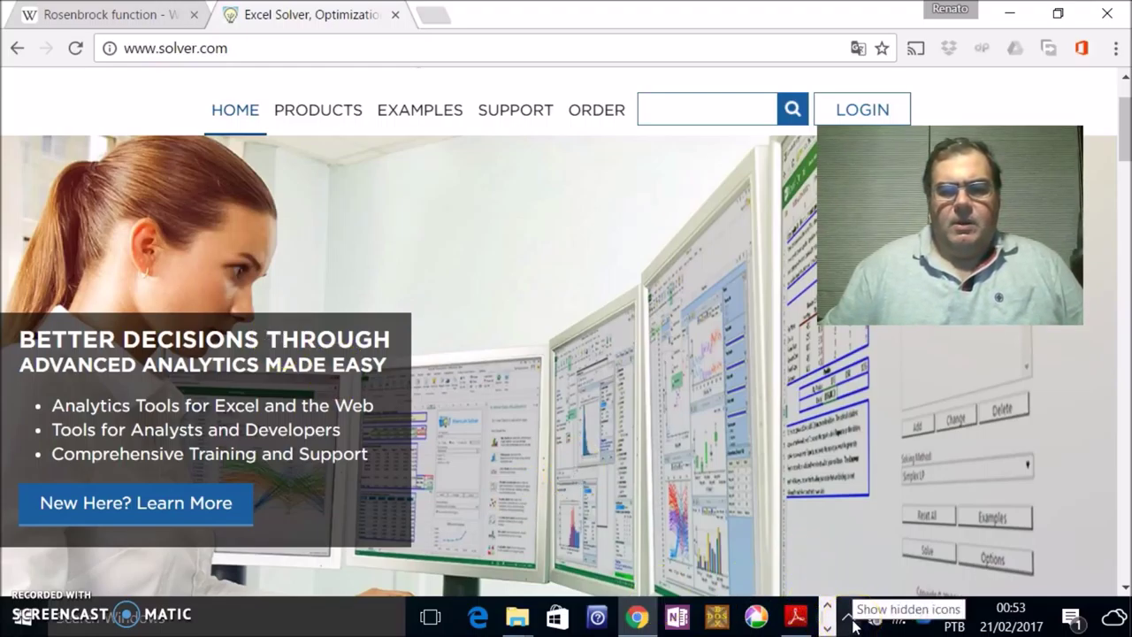
pyautogui.click(827, 627)
pyautogui.click(537, 616)
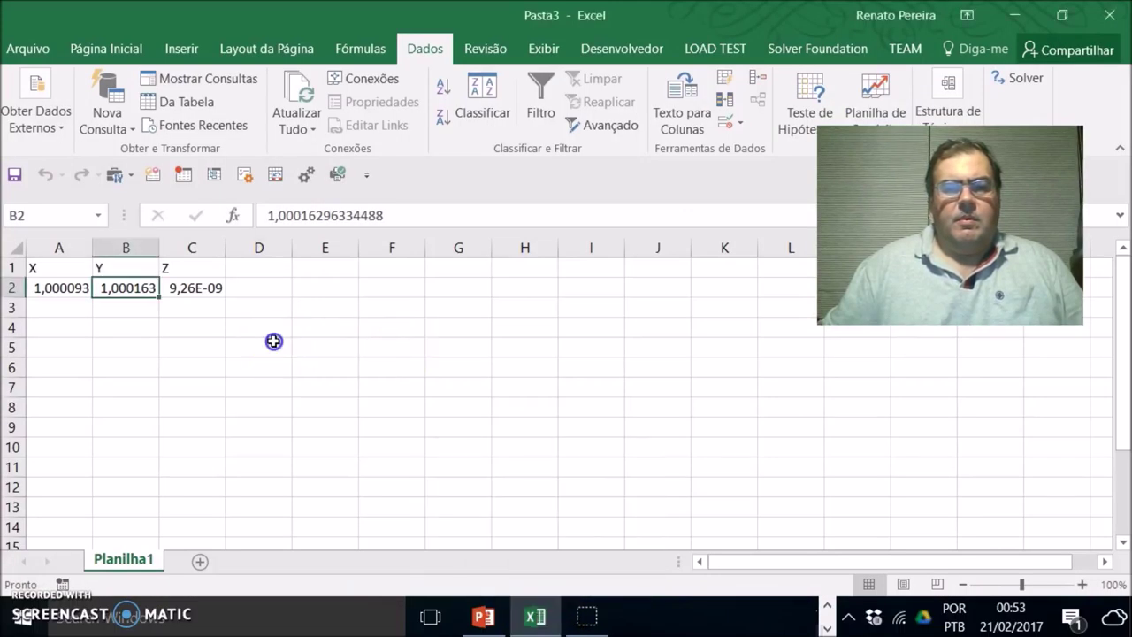
# Step: From the Developer tab, view the list of macros and close it without running any
pyautogui.click(273, 342)
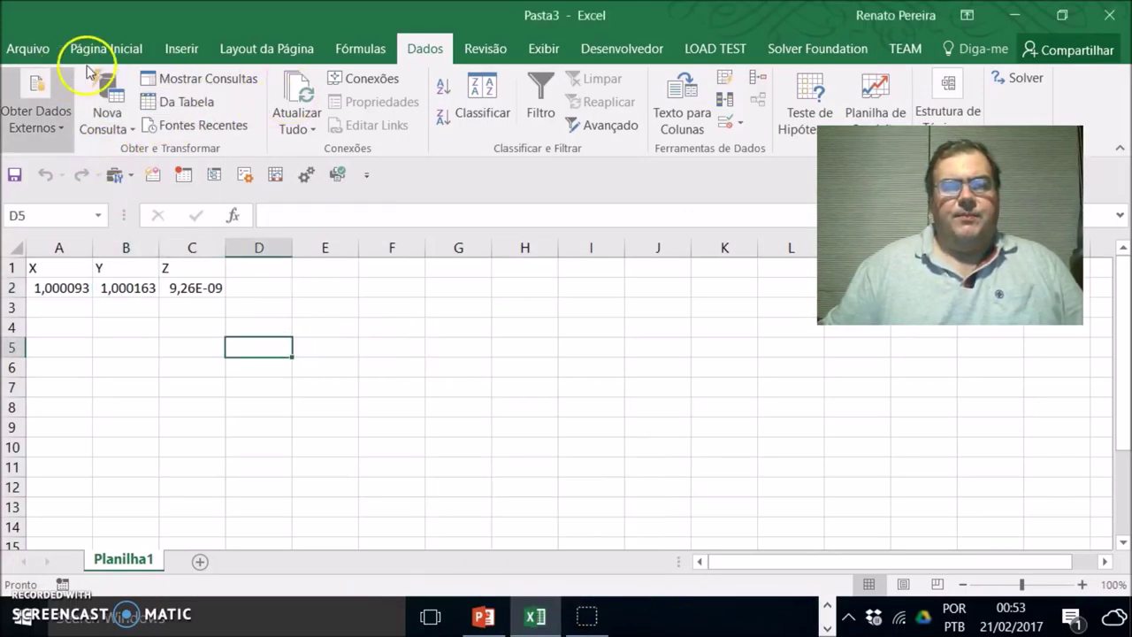
pyautogui.click(588, 50)
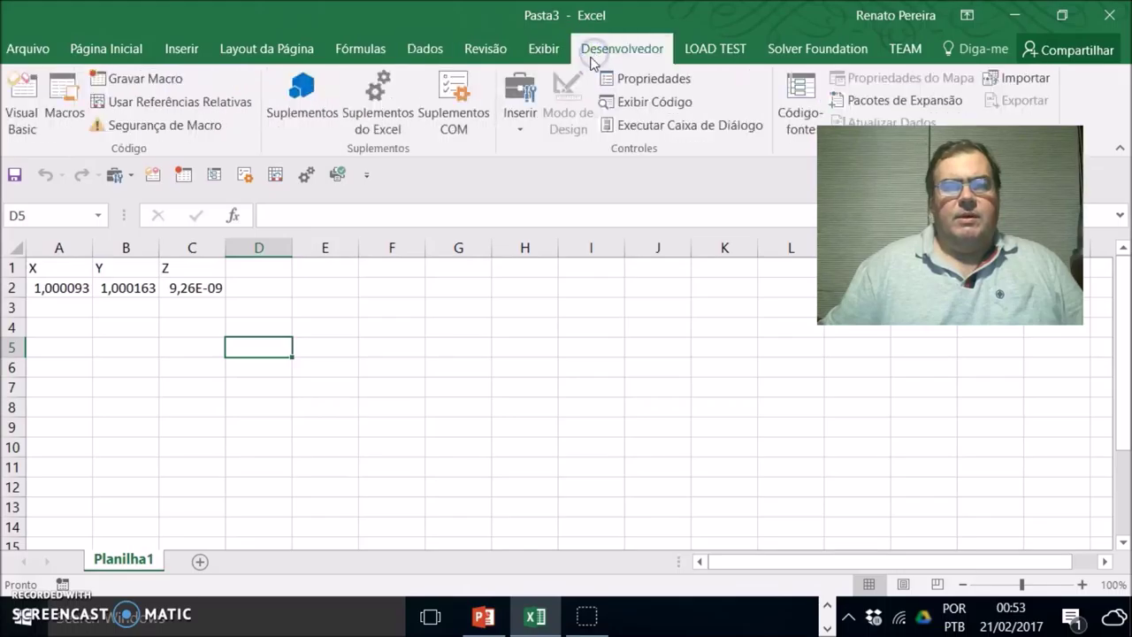
pyautogui.click(61, 115)
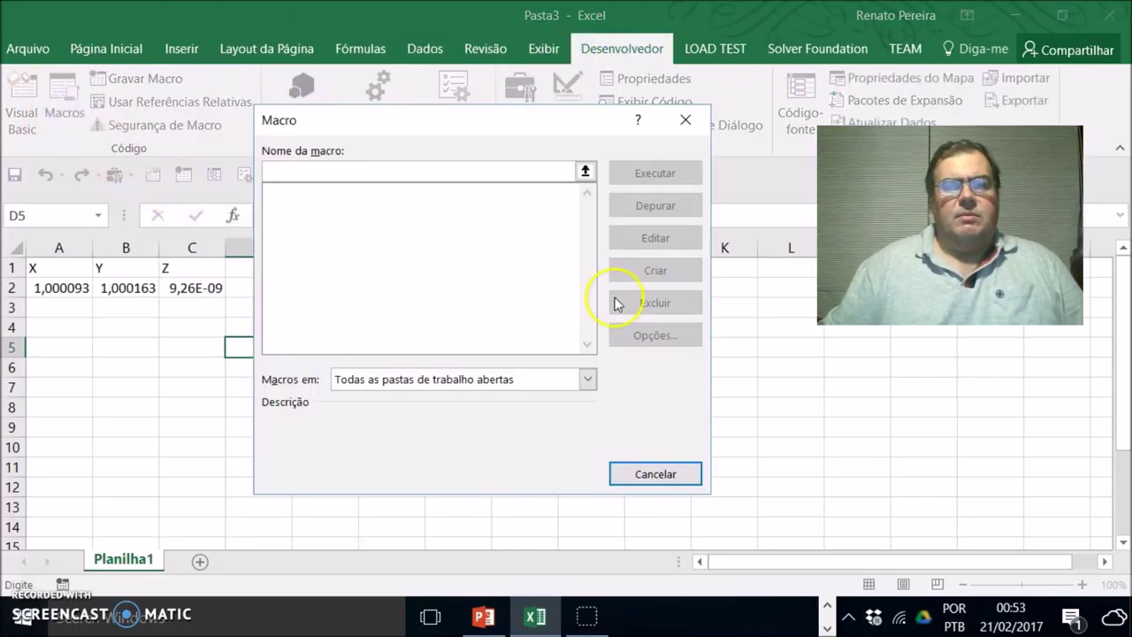
pyautogui.click(662, 473)
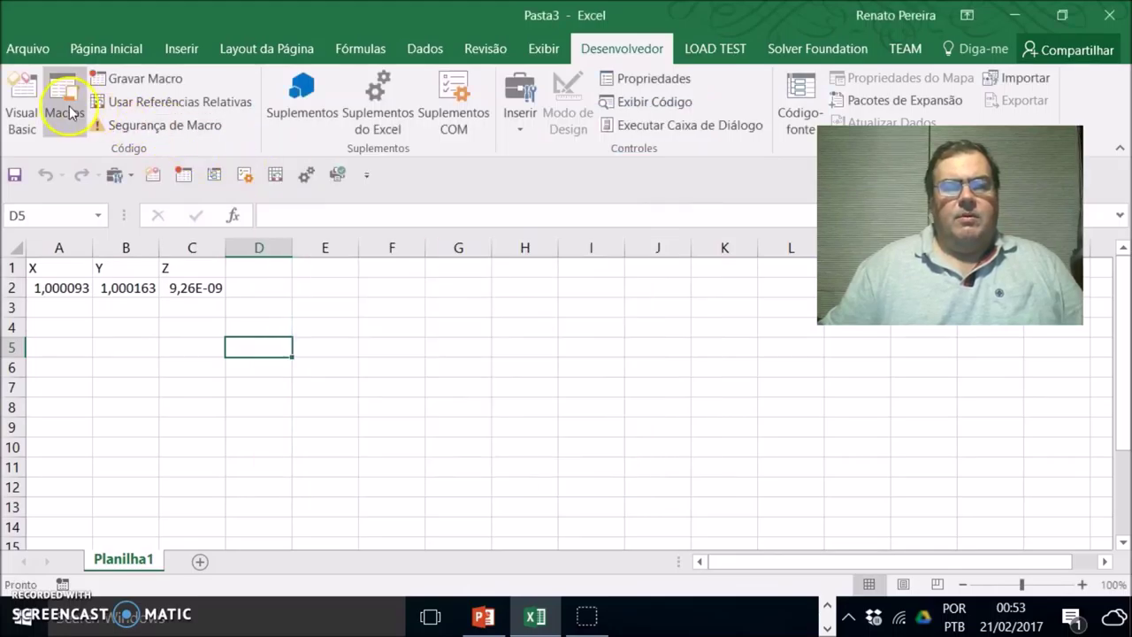
# Step: Open the VBA editor, find the Solver project is password-protected, cancel the prompt, and close the editor
pyautogui.click(21, 106)
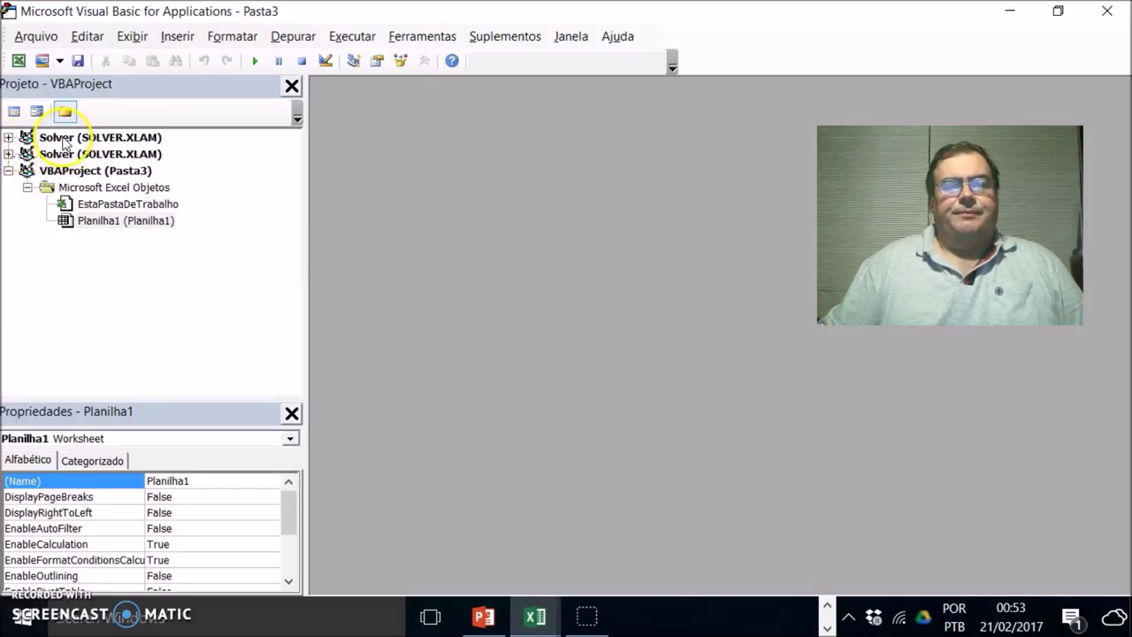
pyautogui.click(7, 153)
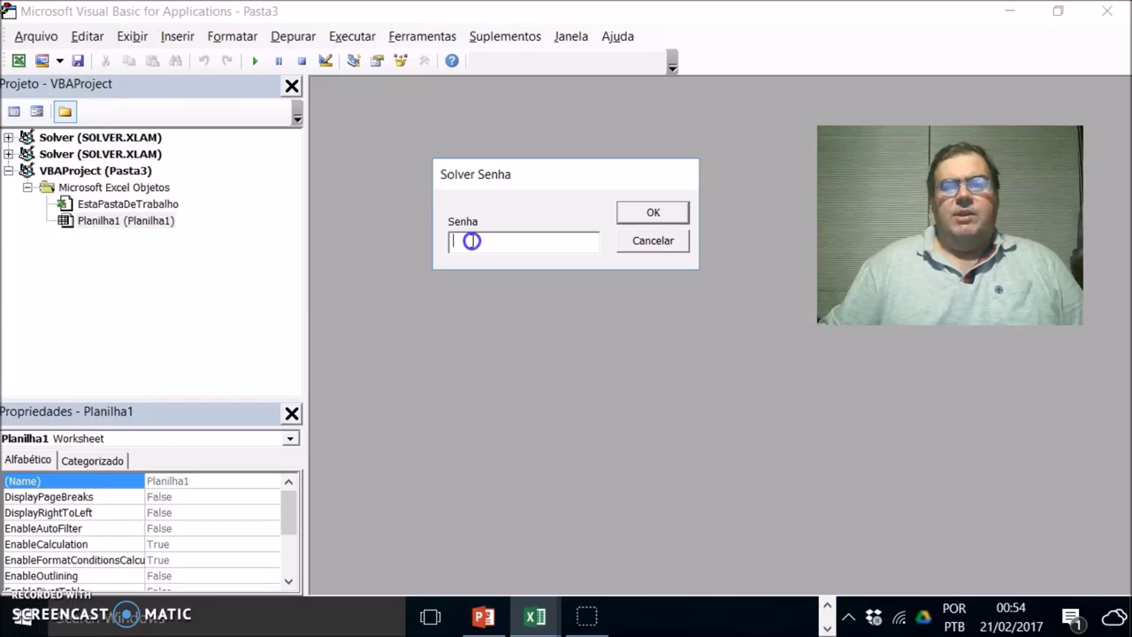
pyautogui.click(648, 243)
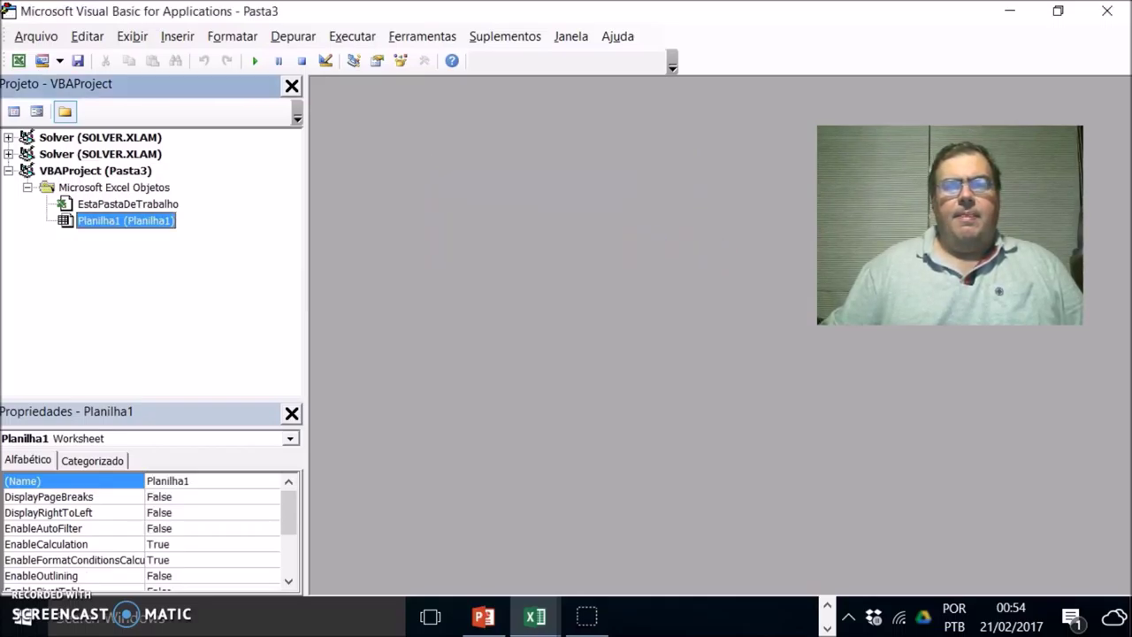
pyautogui.click(1106, 11)
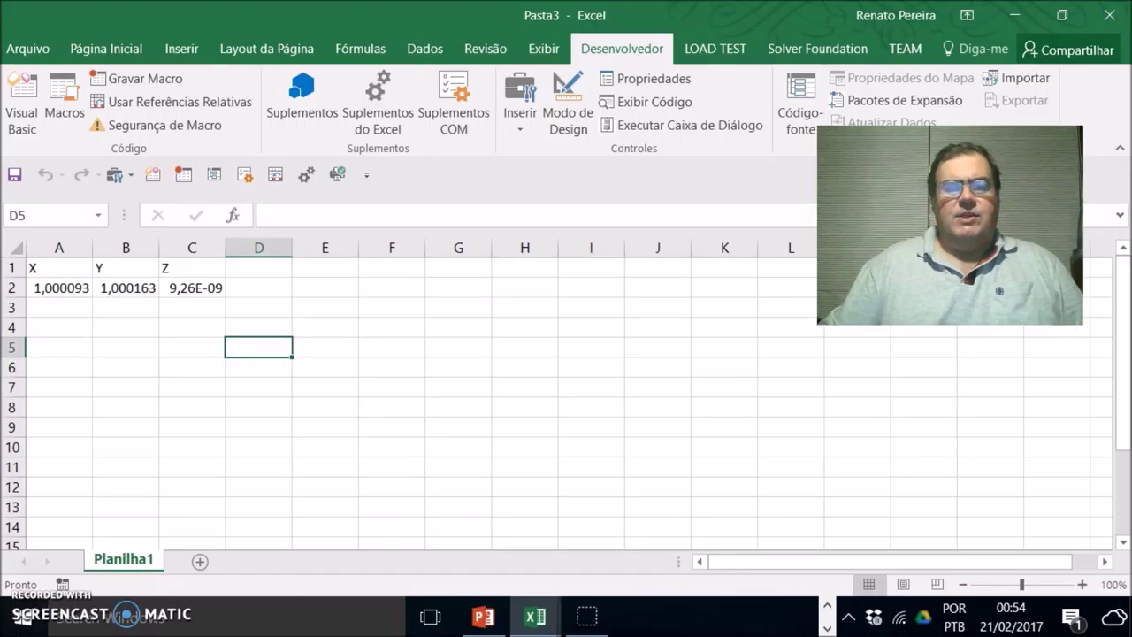
# Step: Open the Solver Parameters dialog from the Dados tab
pyautogui.click(449, 406)
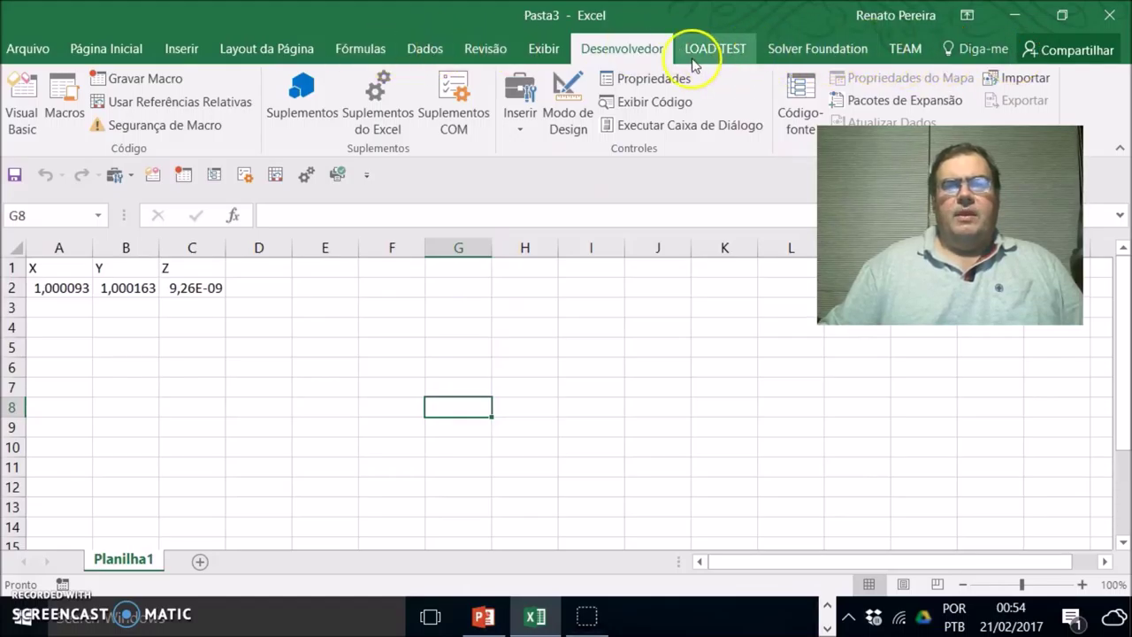
pyautogui.click(413, 51)
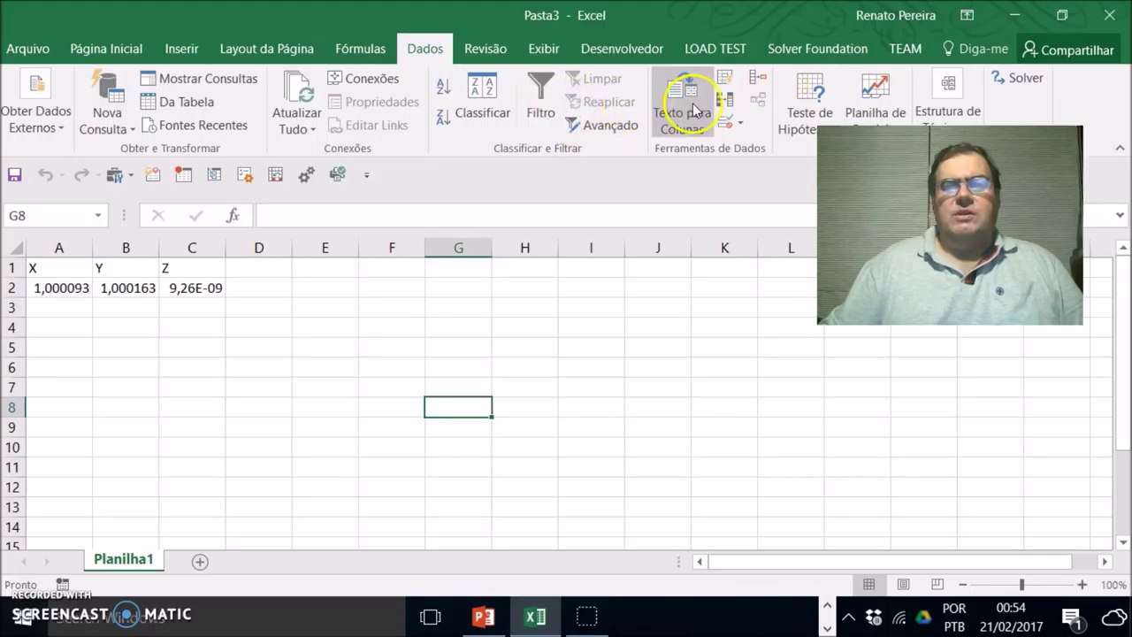
pyautogui.click(1022, 80)
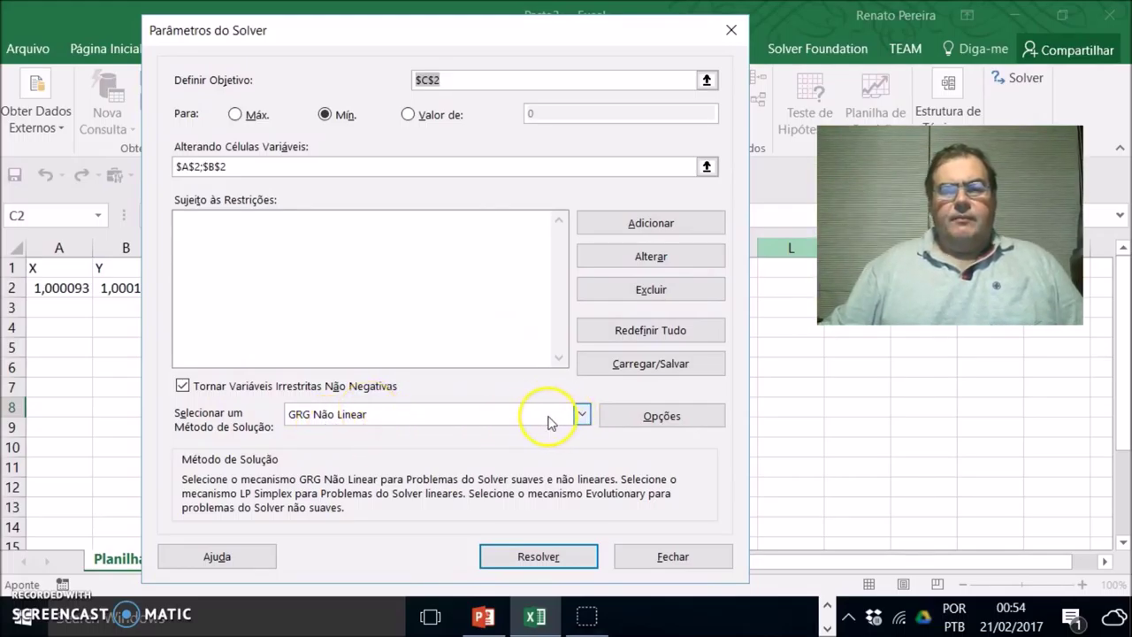
# Step: Try LP Simplex, settle on the Evolutionary solving method, and open Solver Options
pyautogui.click(549, 416)
pyautogui.click(372, 449)
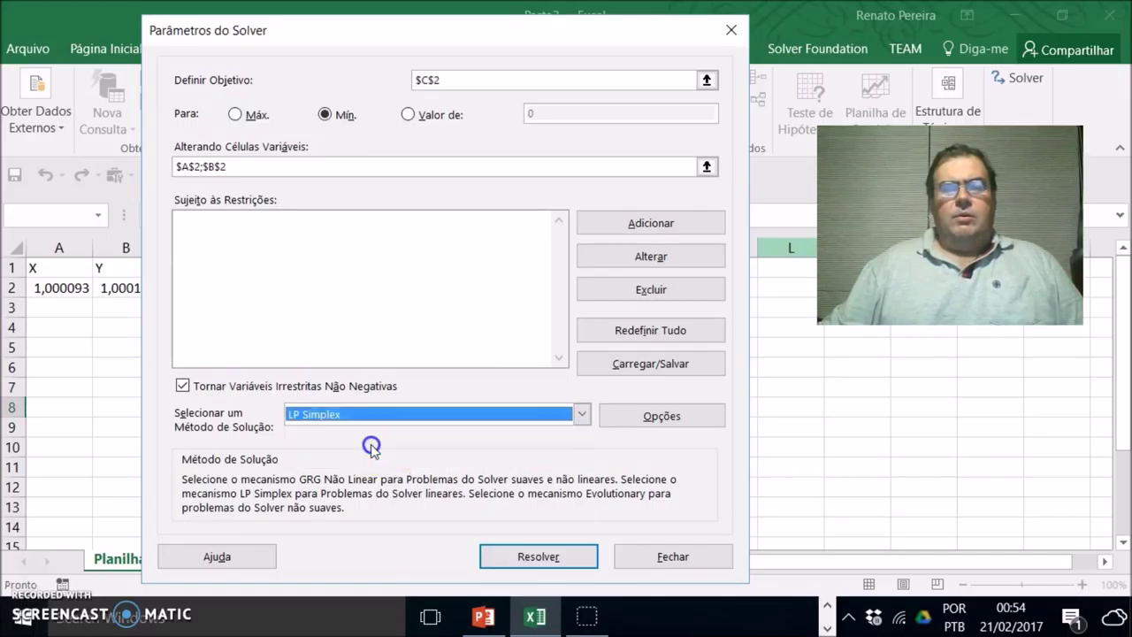
pyautogui.click(532, 414)
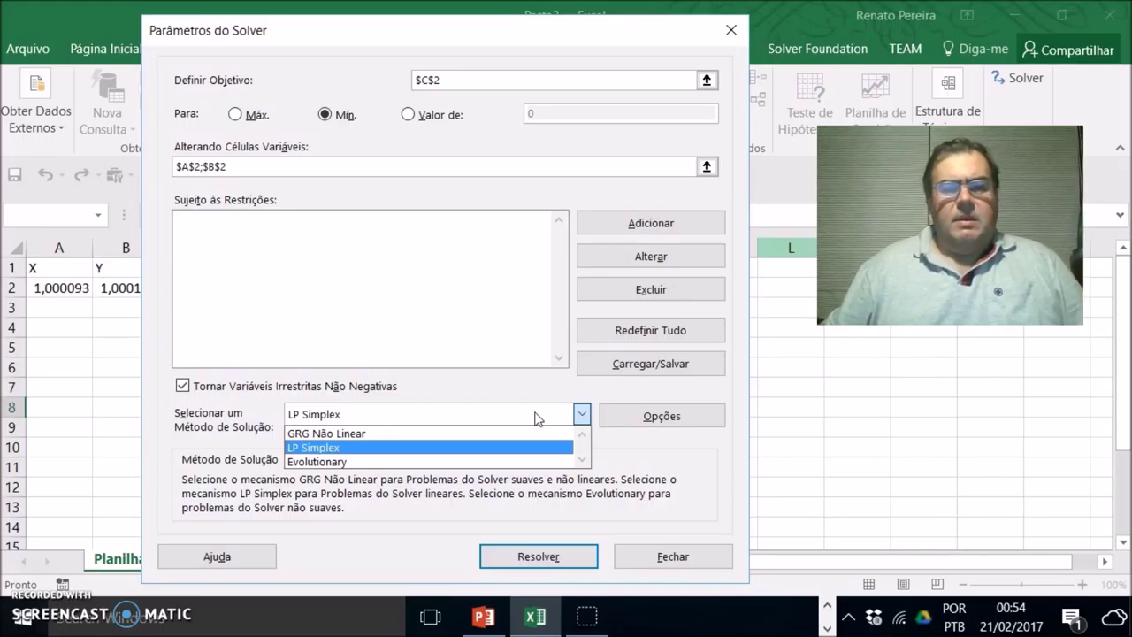
pyautogui.click(422, 462)
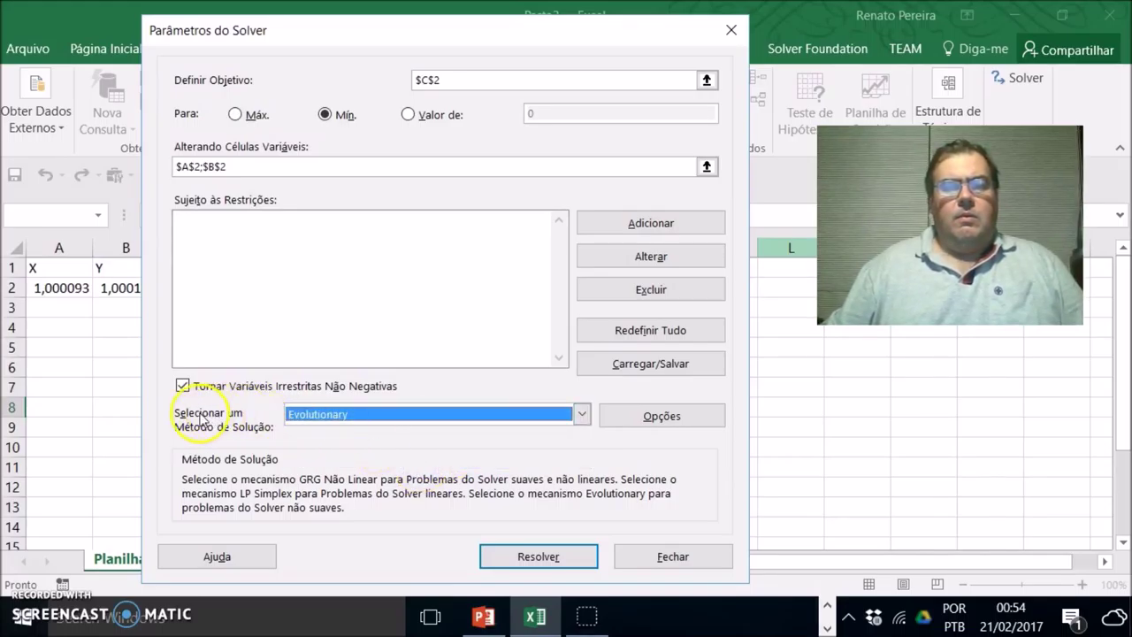
pyautogui.click(501, 412)
pyautogui.click(400, 461)
pyautogui.click(398, 412)
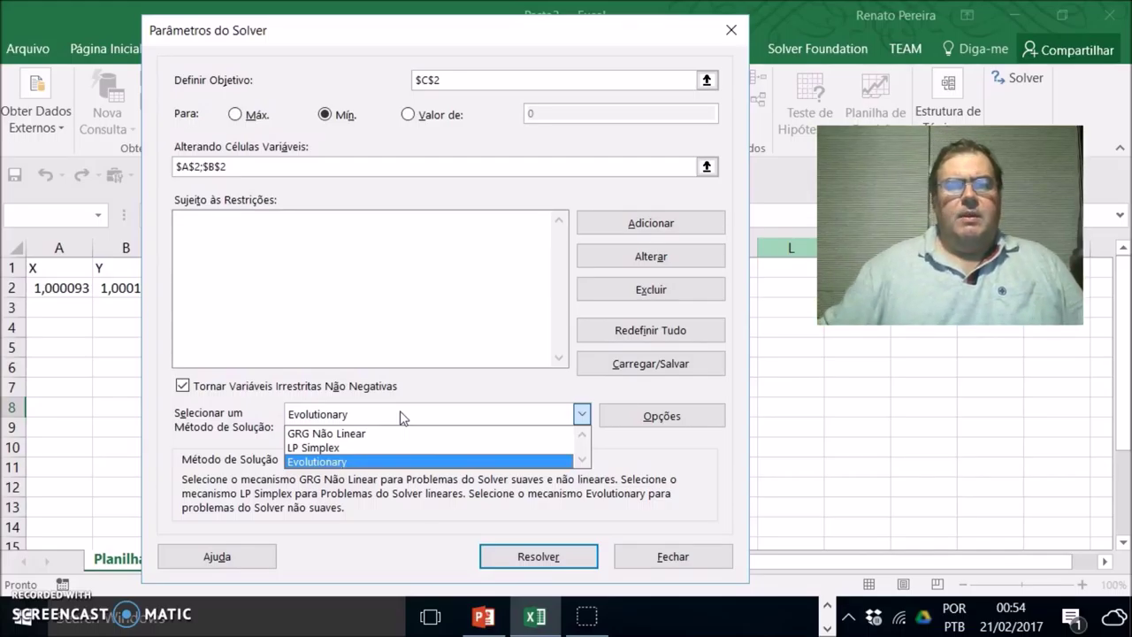
pyautogui.click(398, 412)
pyautogui.click(656, 418)
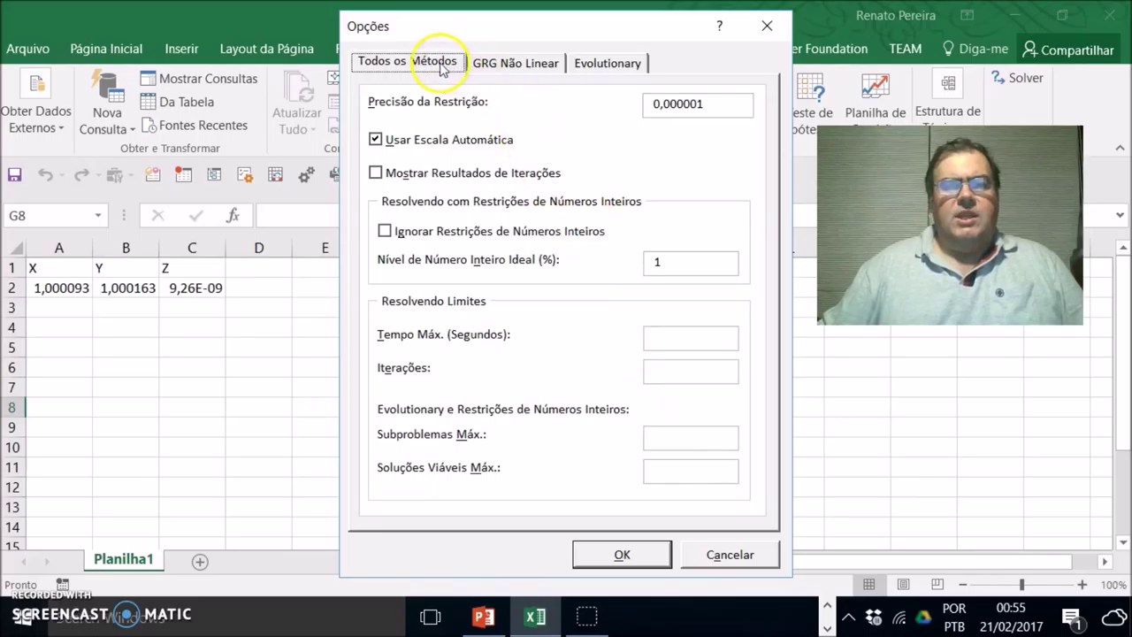
# Step: Check the all-methods constraint precision 0,000001 and the GRG Não Linear convergence 0,0001
pyautogui.click(721, 104)
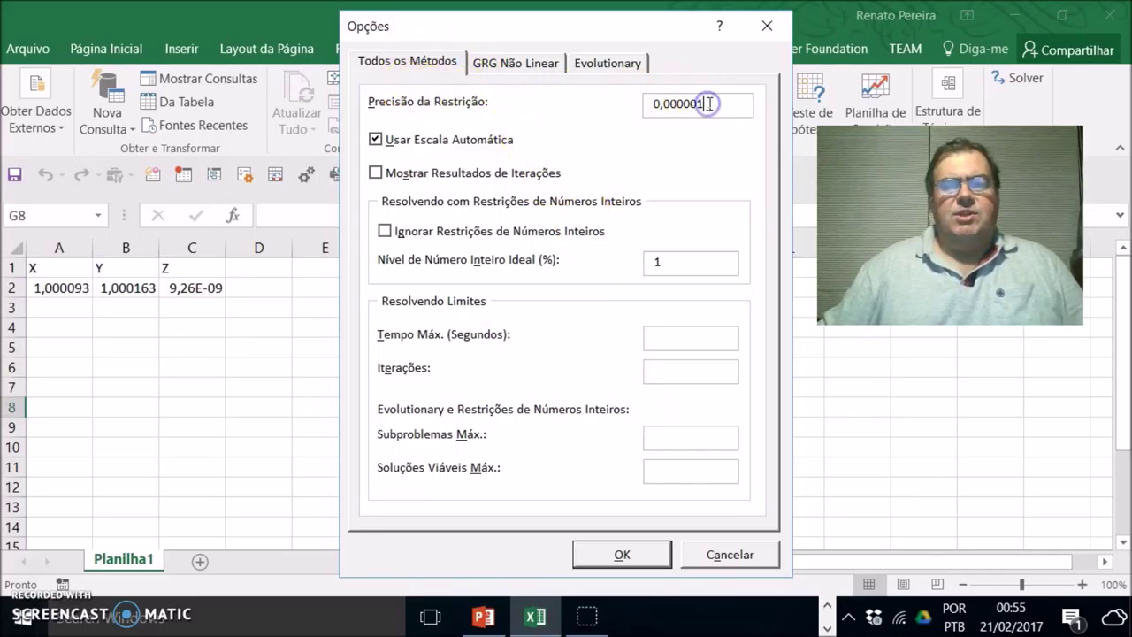
pyautogui.moveTo(721, 104); pyautogui.dragTo(619, 106)
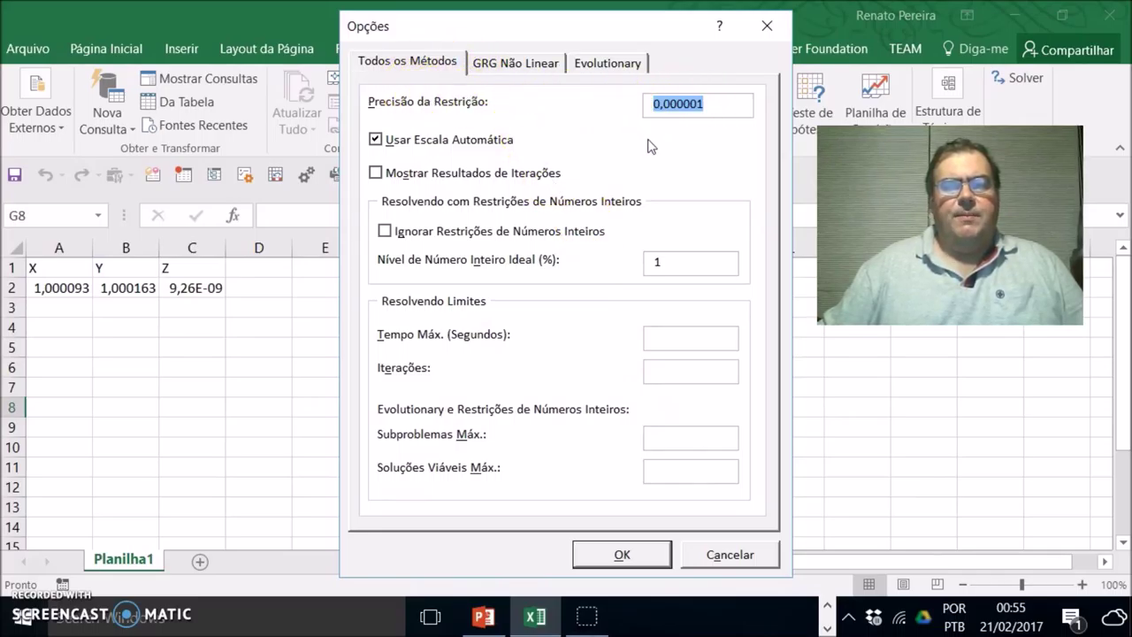
pyautogui.click(377, 173)
pyautogui.click(508, 64)
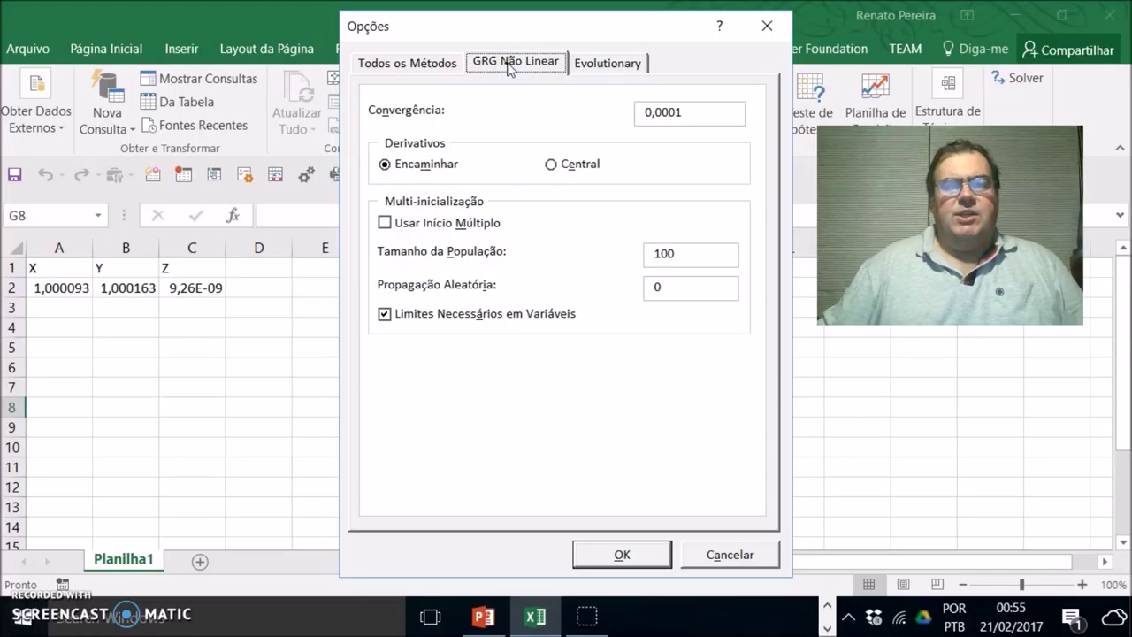
pyautogui.click(697, 111)
pyautogui.moveTo(697, 111); pyautogui.dragTo(606, 113)
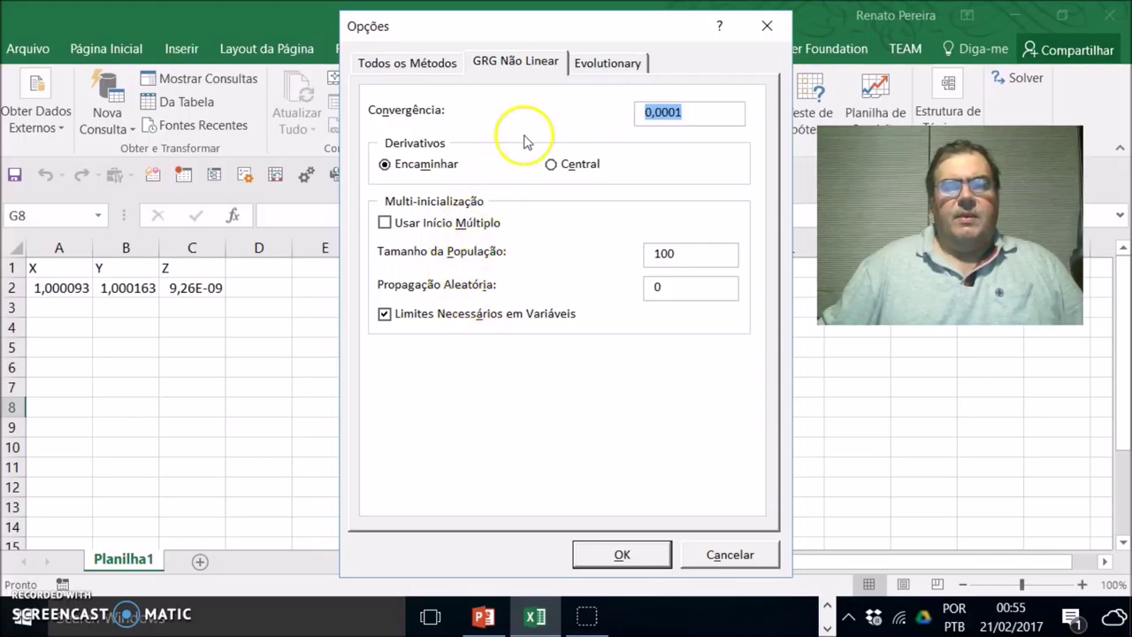
# Step: Review the Evolutionary options: convergence 0,0001 and maximum time without improvement 30
pyautogui.click(598, 63)
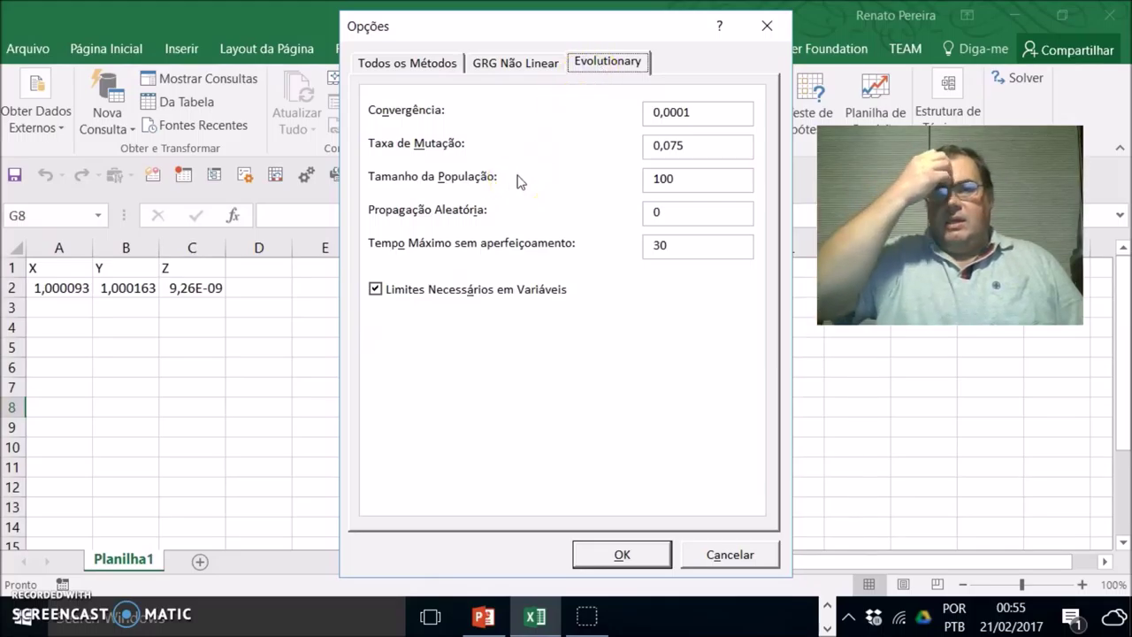
pyautogui.doubleClick(653, 244)
pyautogui.click(698, 110)
pyautogui.doubleClick(671, 112)
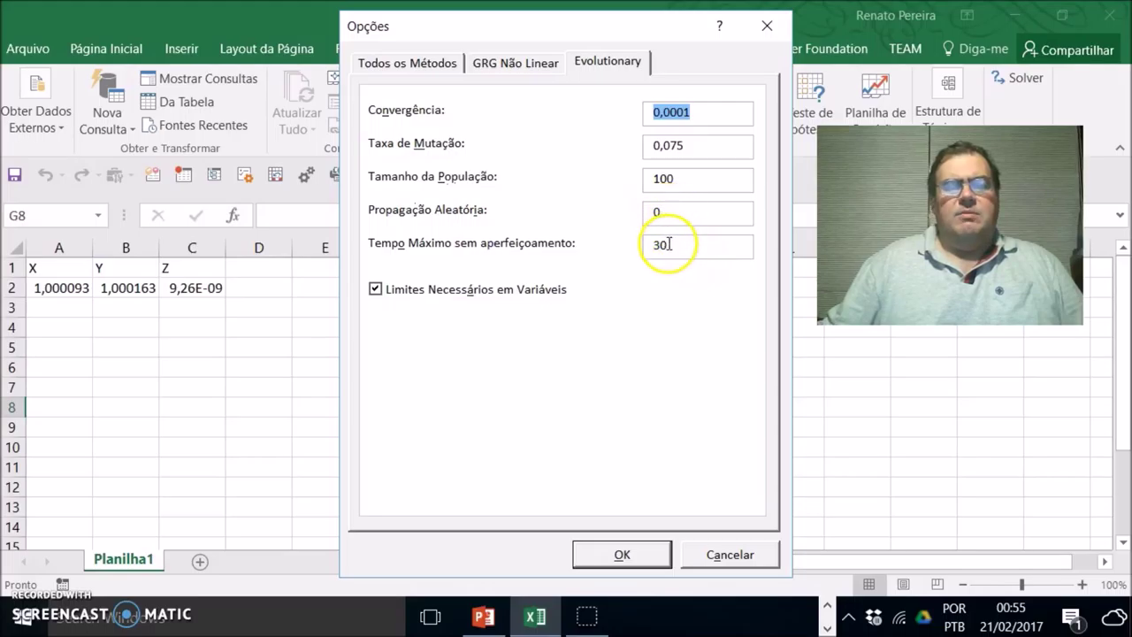
pyautogui.click(682, 239)
pyautogui.moveTo(688, 246); pyautogui.dragTo(619, 235)
pyautogui.click(693, 115)
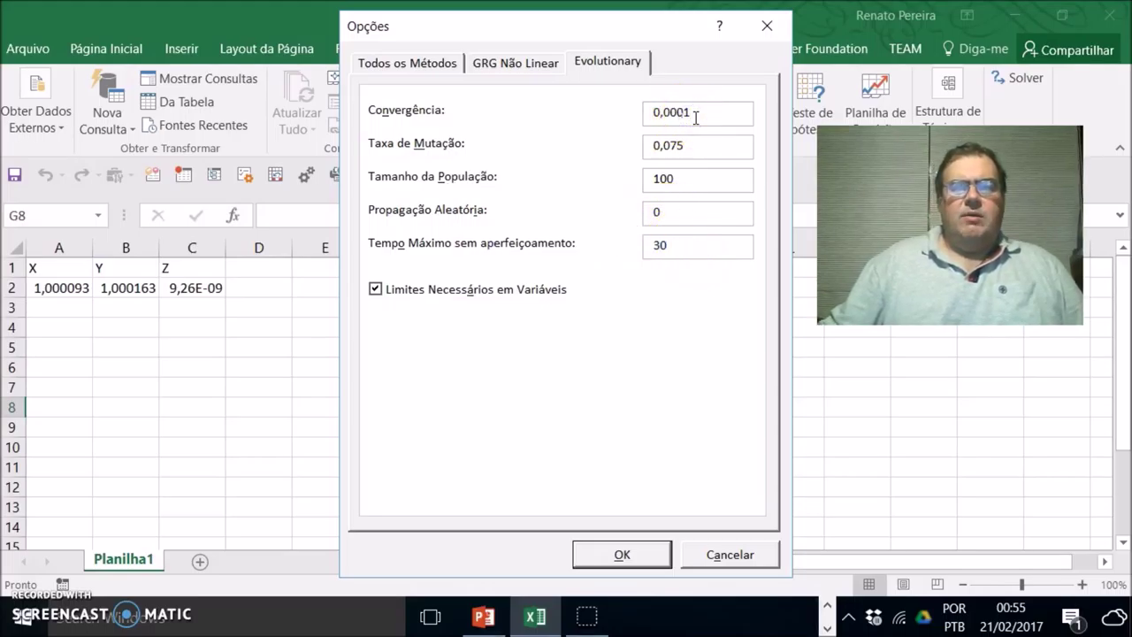
# Step: Accept the Solver options unchanged and close Parâmetros do Solver without solving
pyautogui.click(505, 62)
pyautogui.click(401, 59)
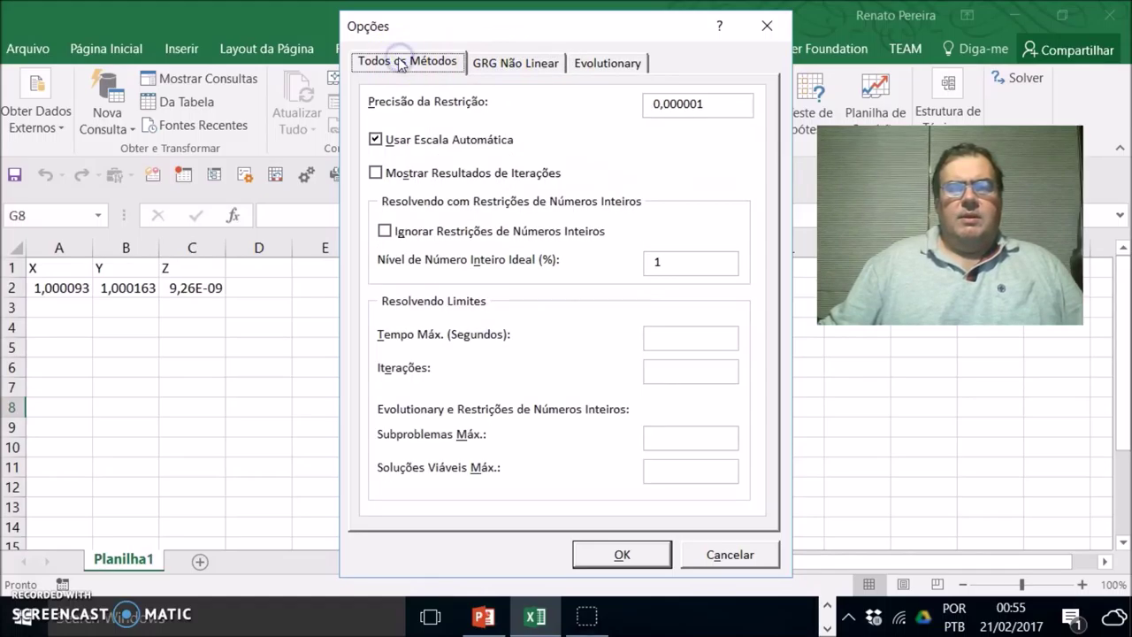
pyautogui.click(624, 554)
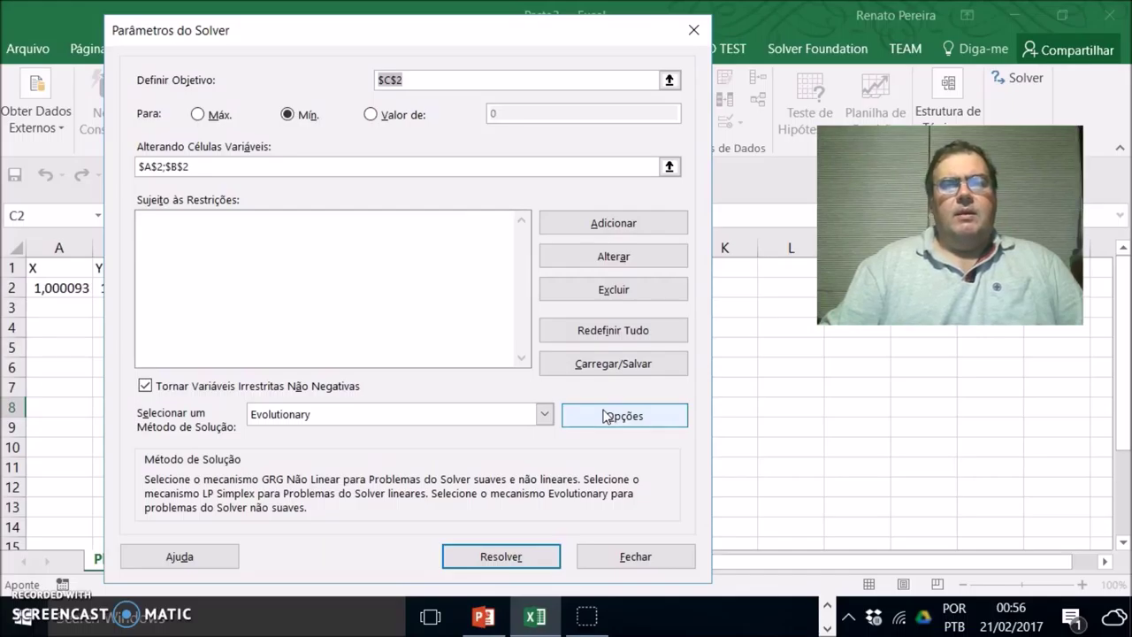
pyautogui.click(657, 555)
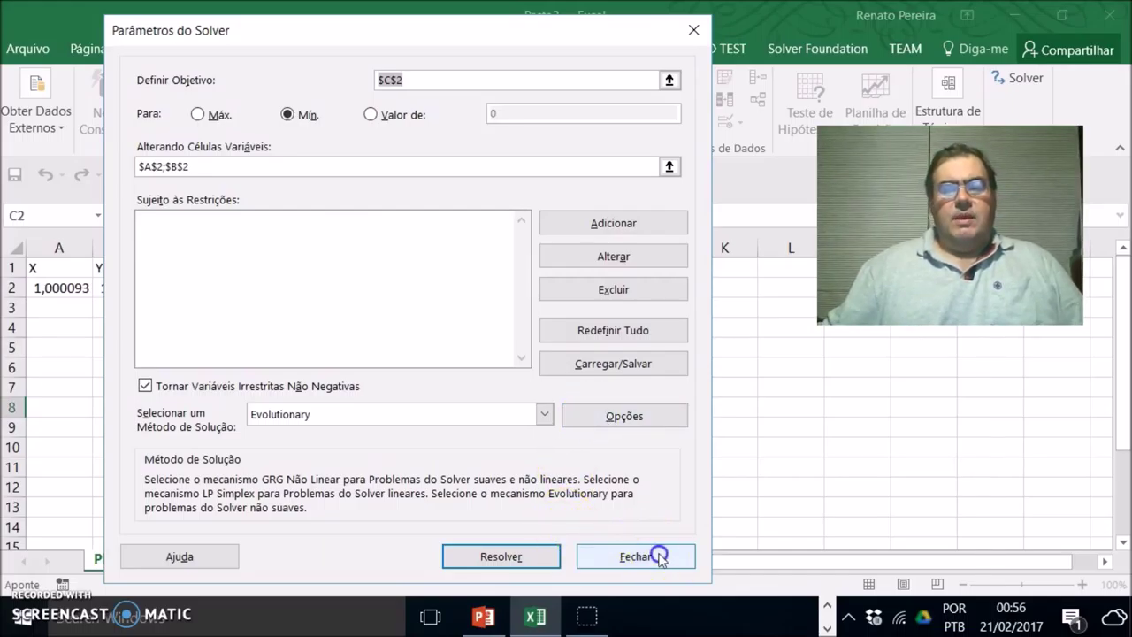
pyautogui.click(410, 324)
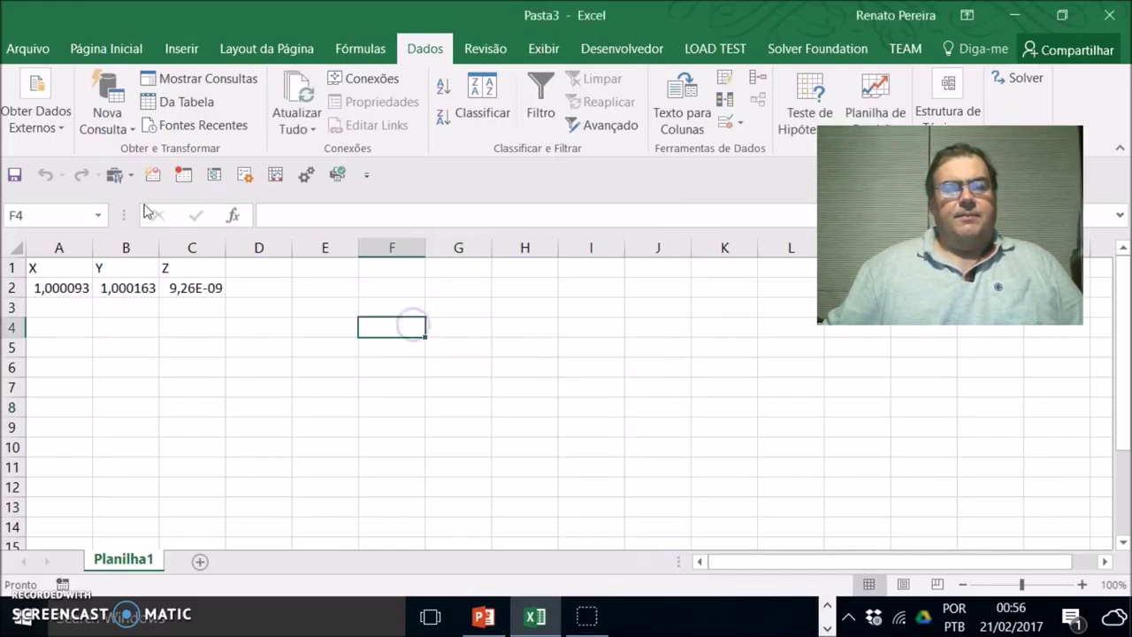
# Step: Save the workbook to OneDrive Documentos as an Excel workbook named exemplo8_tutorial_de_excel_emvideo
pyautogui.click(29, 48)
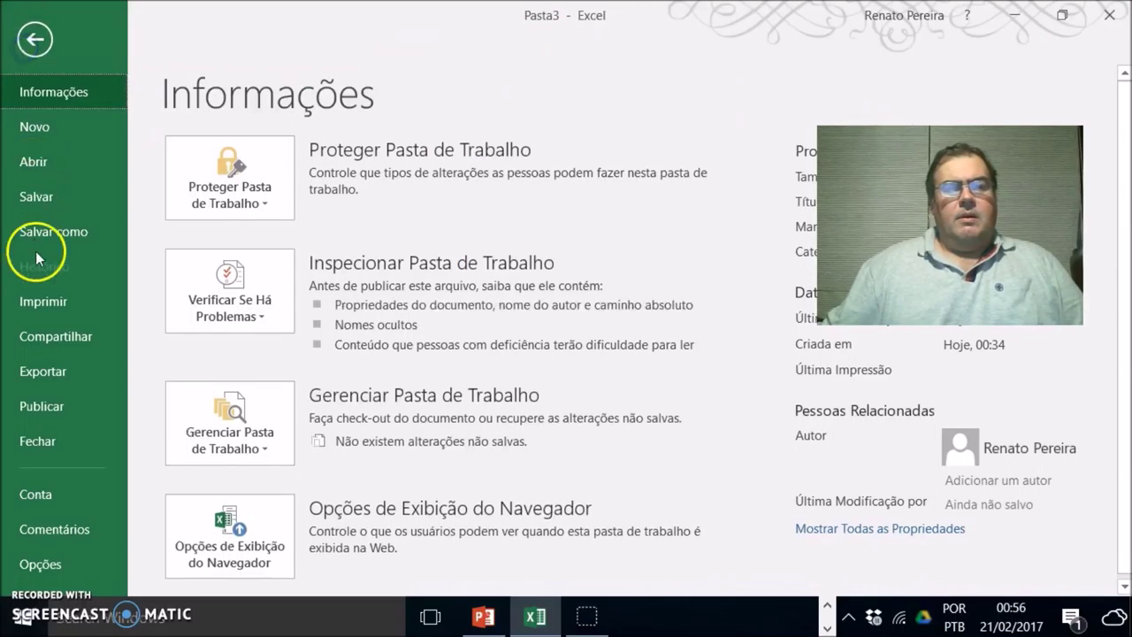
pyautogui.click(50, 239)
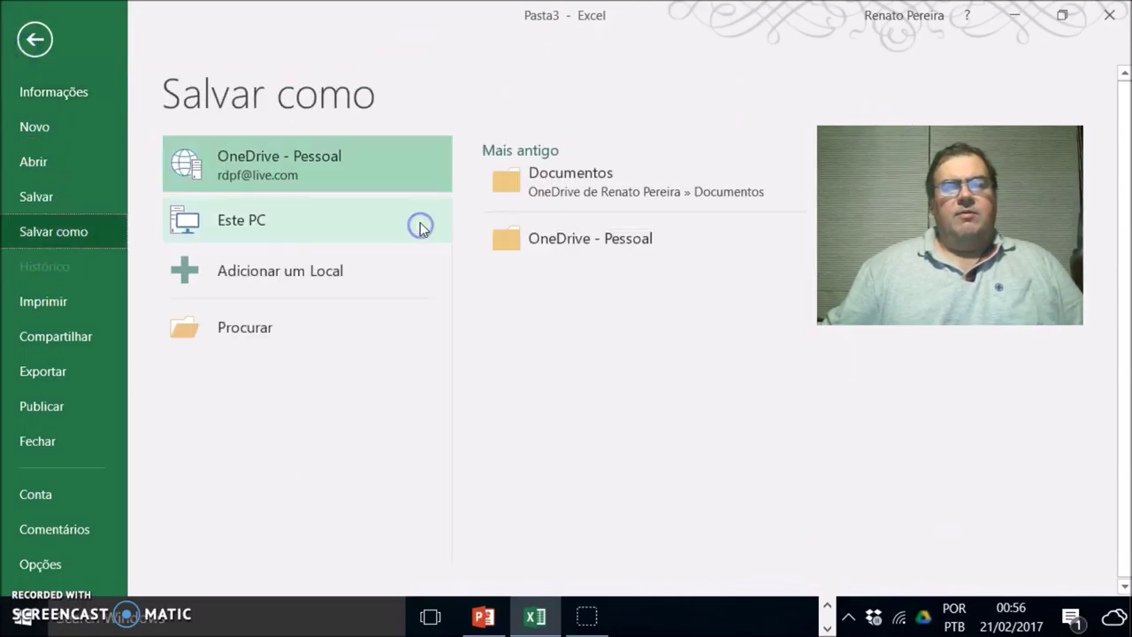
pyautogui.click(559, 188)
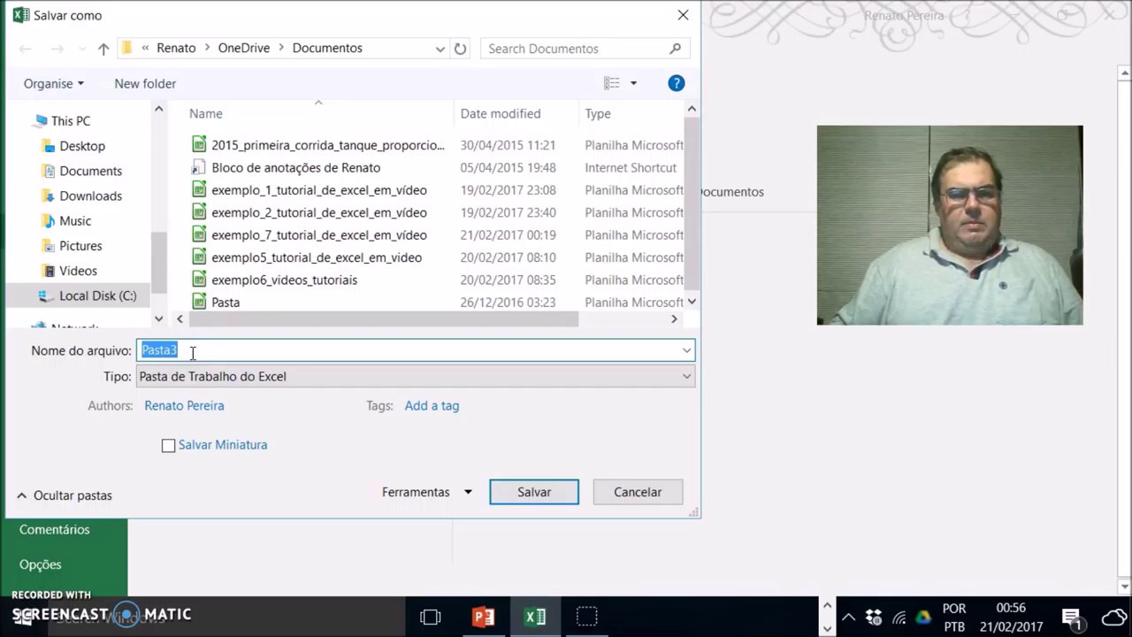
pyautogui.write('exemplo8')
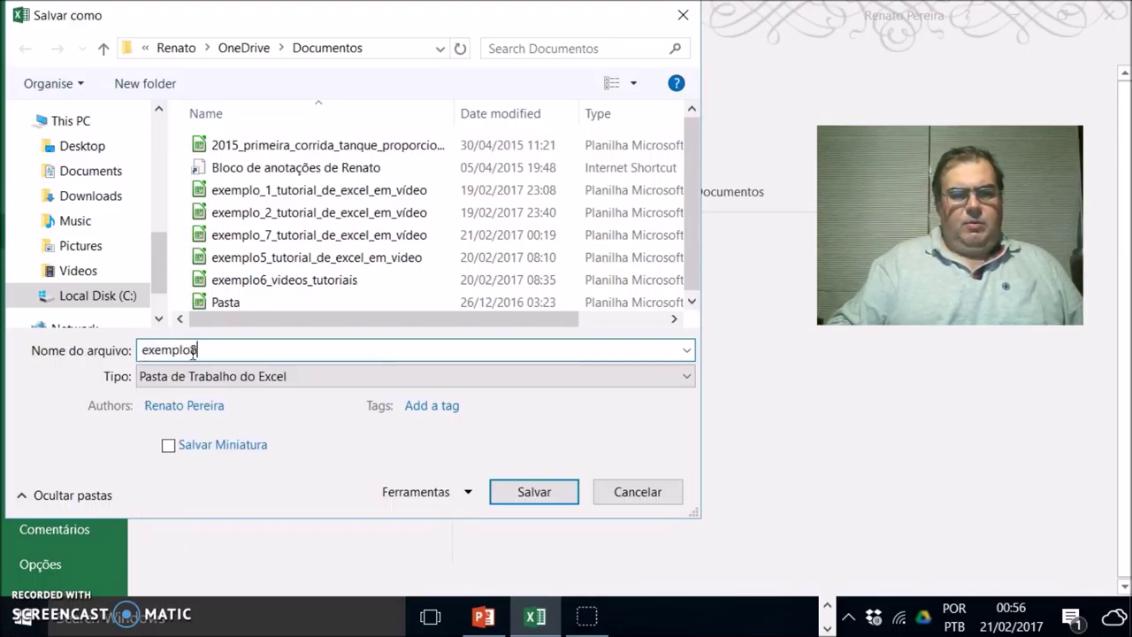
pyautogui.write('_tutorial_vi')
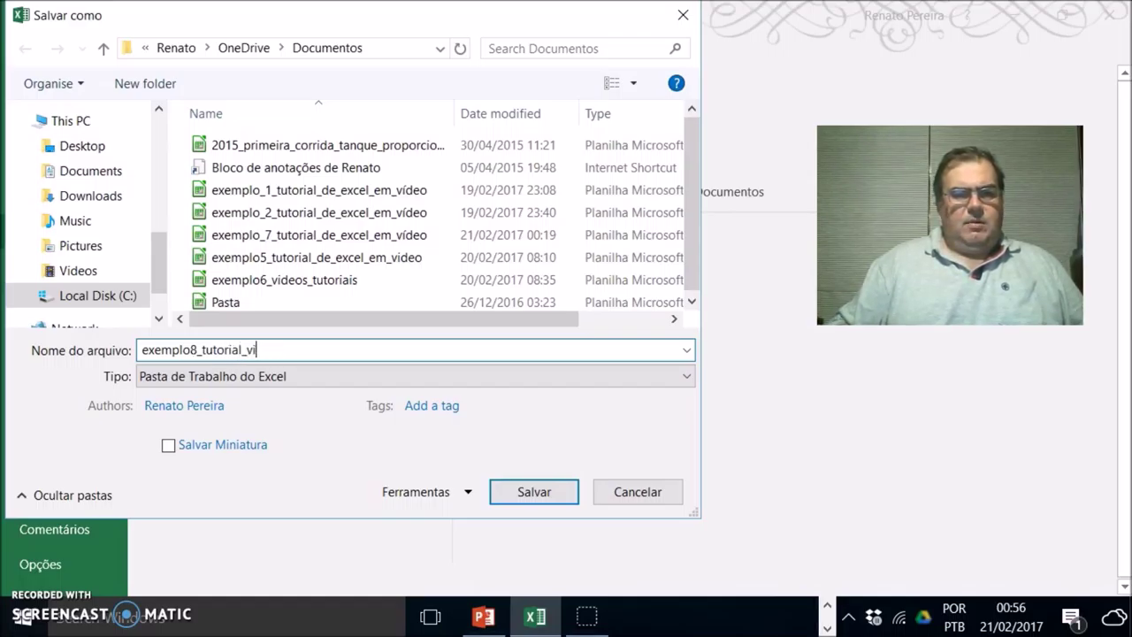
pyautogui.write('de_excel_emvideo')
pyautogui.click(536, 493)
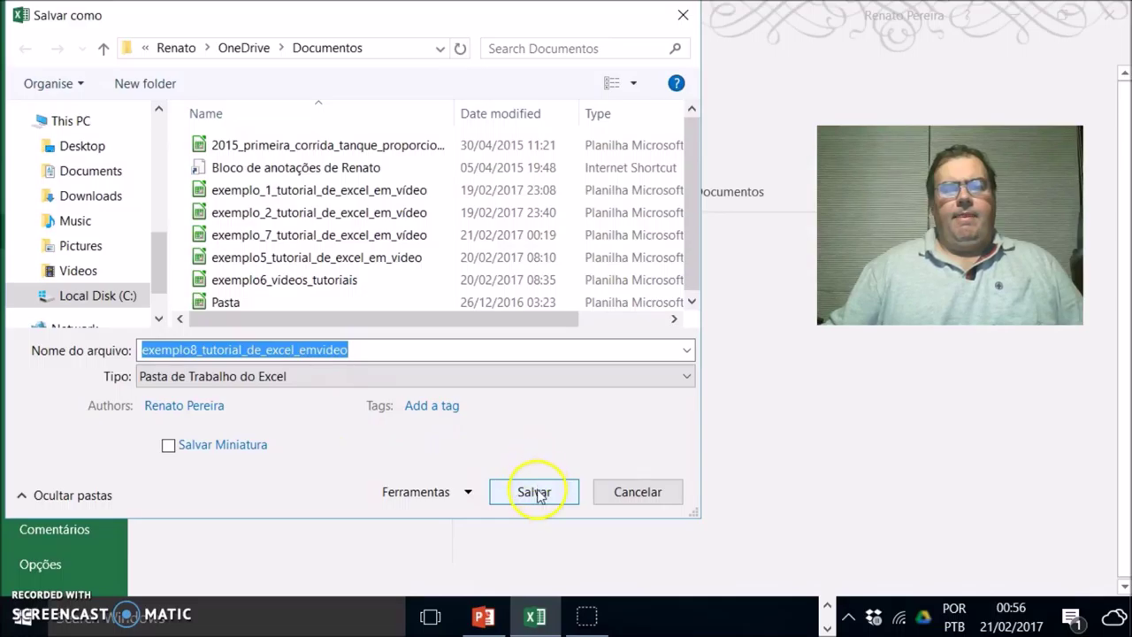
pyautogui.click(536, 493)
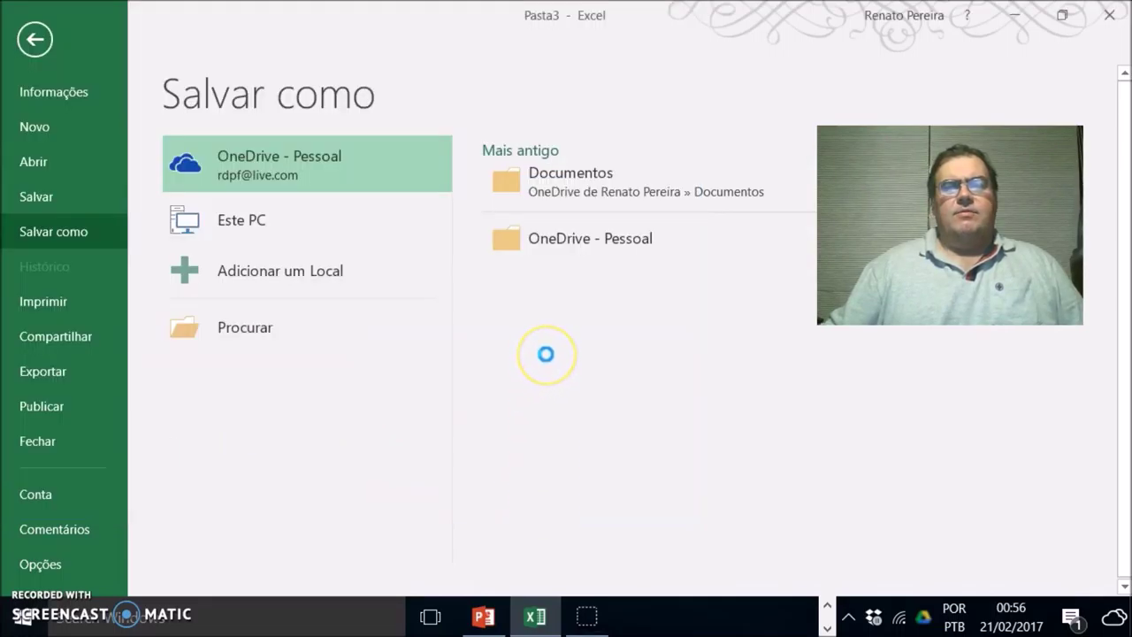